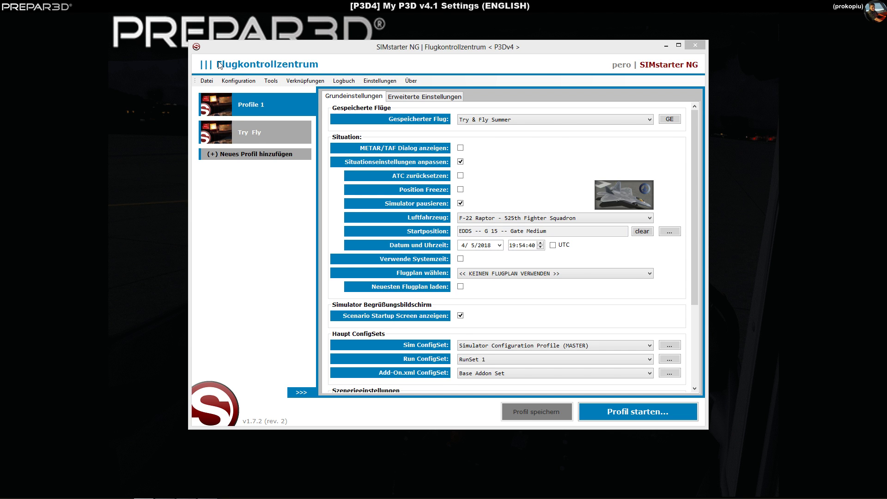
- Review the installed add-ons in the Add-On.xml configuration manager and leave it without making changes
left_click(233, 81)
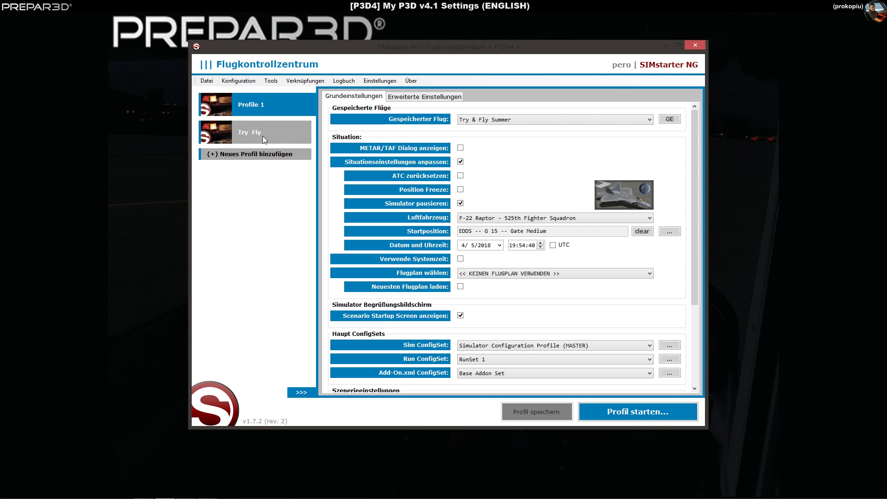
left_click(248, 83)
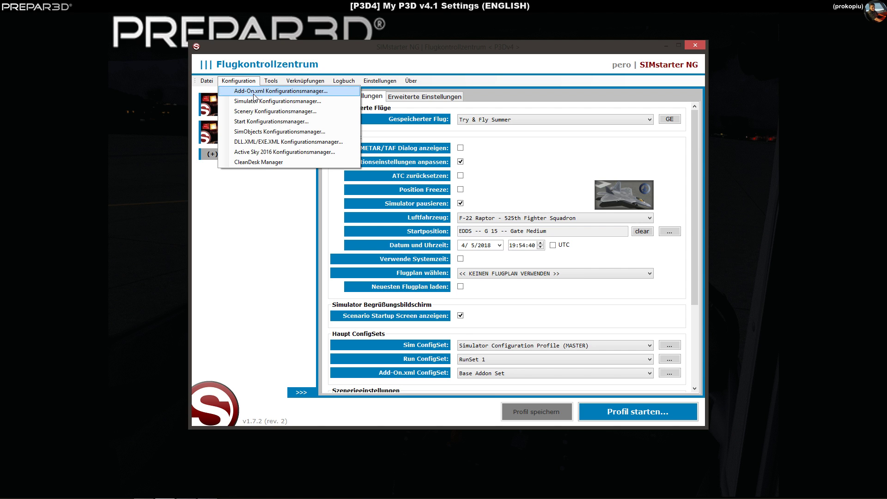
left_click(255, 97)
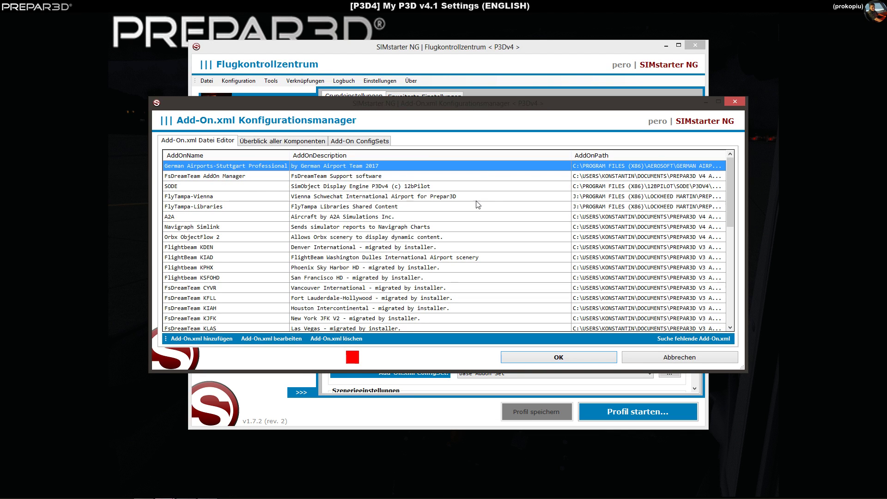
left_click_drag(732, 170, 736, 281)
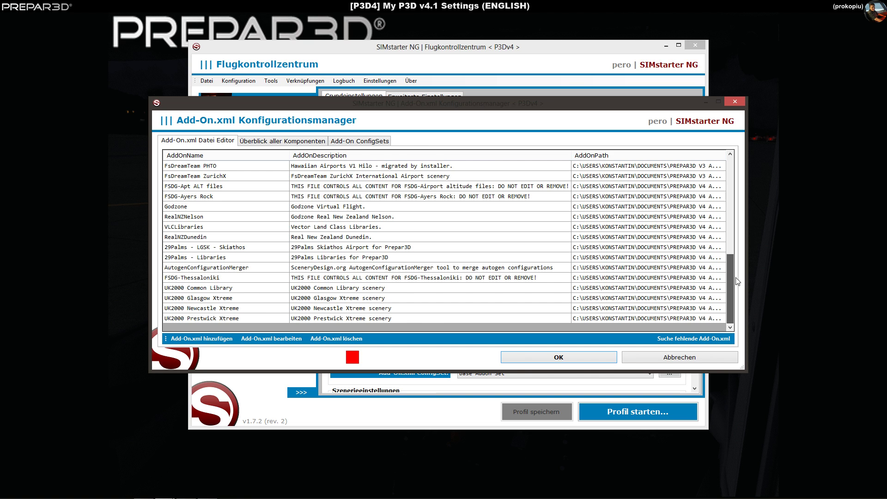
left_click_drag(738, 282, 738, 307)
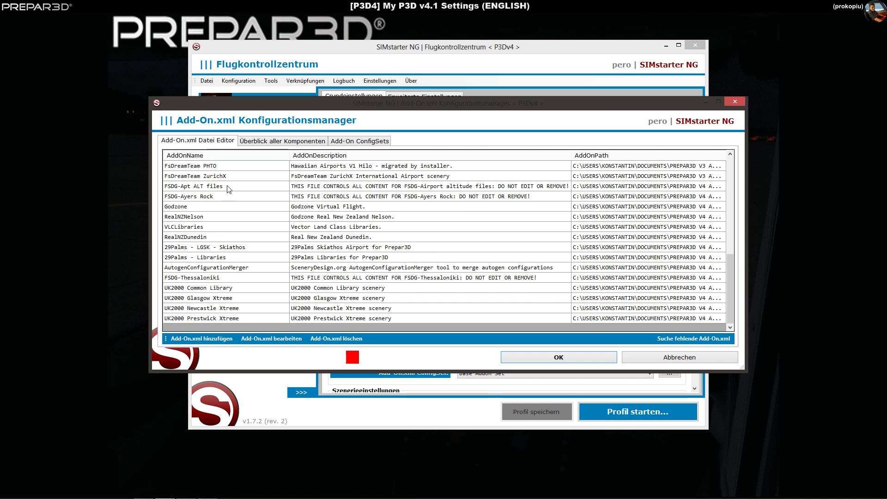
left_click(668, 360)
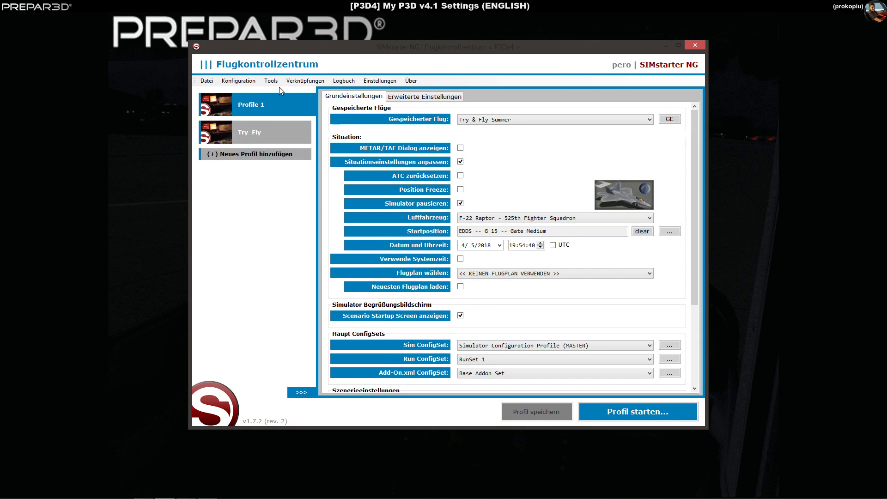
- Review the scenery.cfg entries and the ScenerySet overview in the Scenery configuration manager, leaving it without changes
left_click(237, 83)
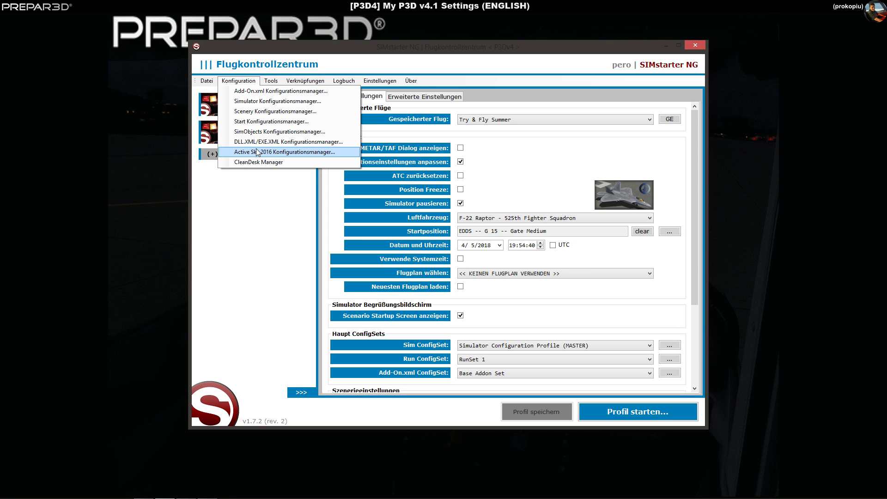
left_click(261, 112)
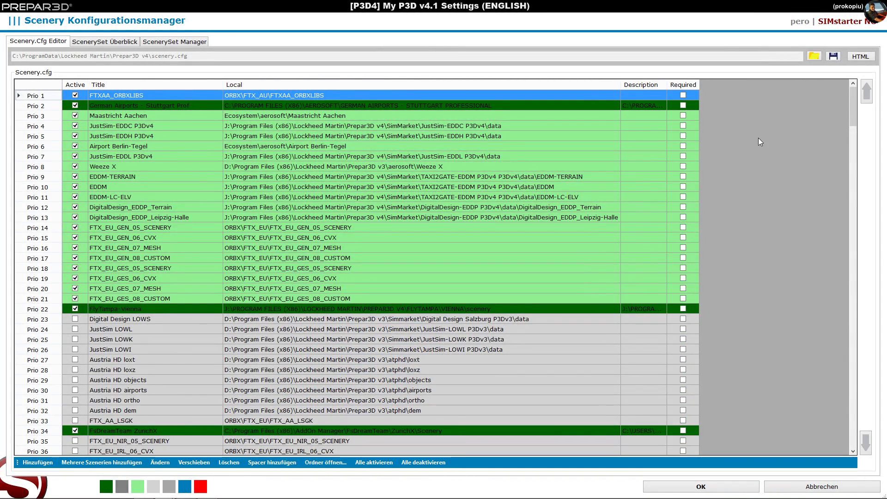
left_click_drag(856, 102, 839, 76)
left_click(102, 43)
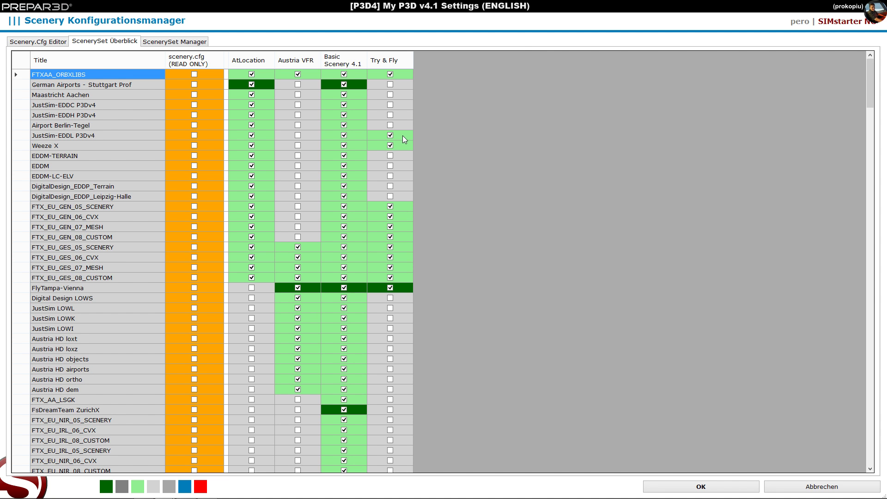
mouse_move(870, 80)
left_mouse_down()
mouse_move(863, 464)
mouse_move(875, 65)
left_mouse_up()
left_click(797, 485)
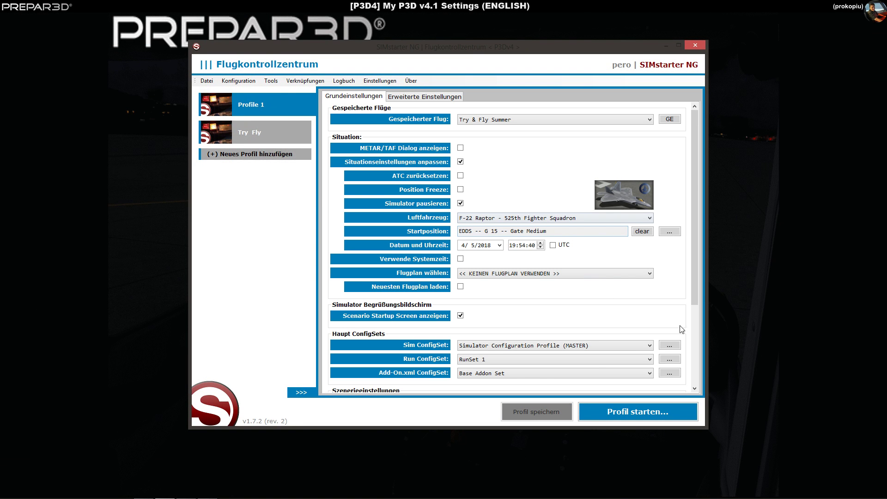
- Examine Profile 1's main and scenery ConfigSets, including the available Sim ConfigSet choices
left_click_drag(695, 290, 706, 378)
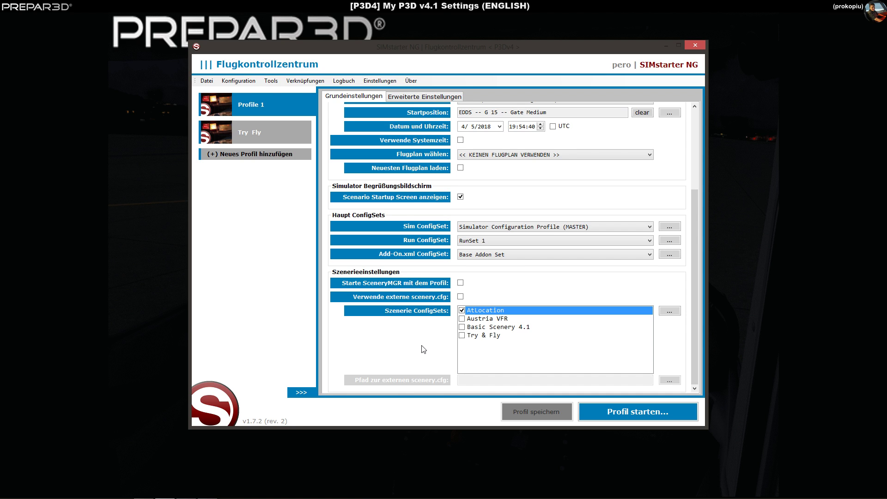
left_click(462, 229)
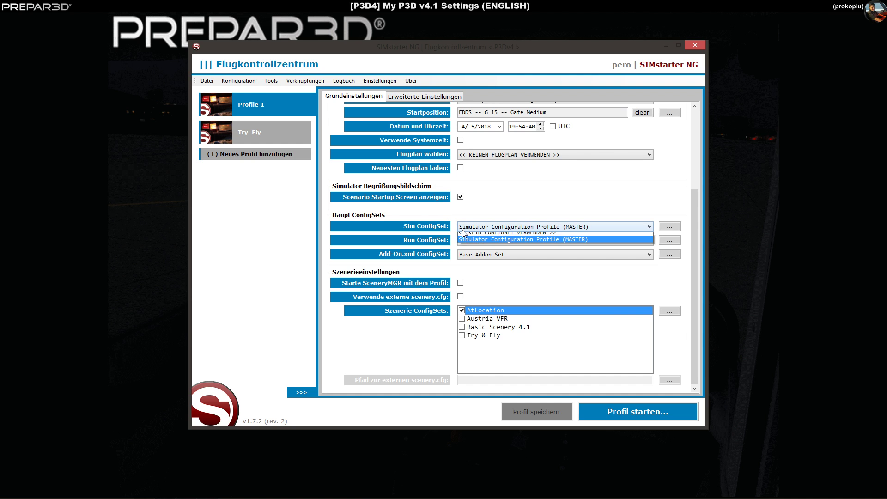
left_click(460, 230)
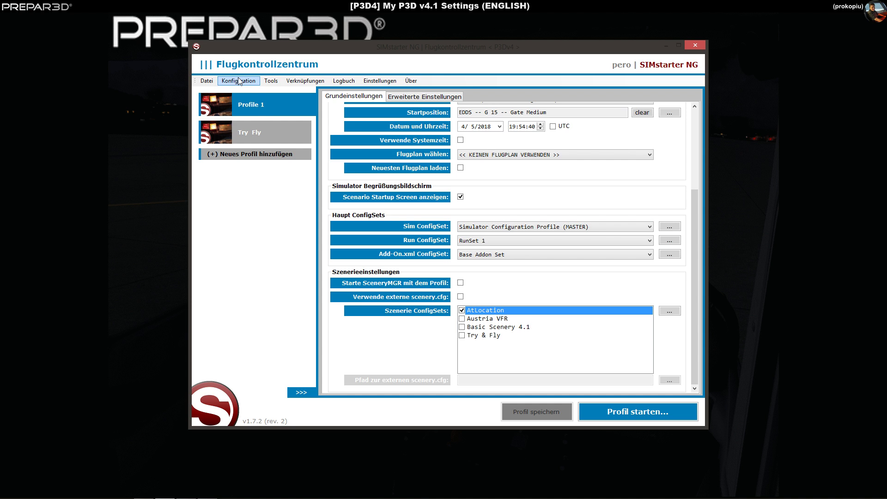
left_click(268, 81)
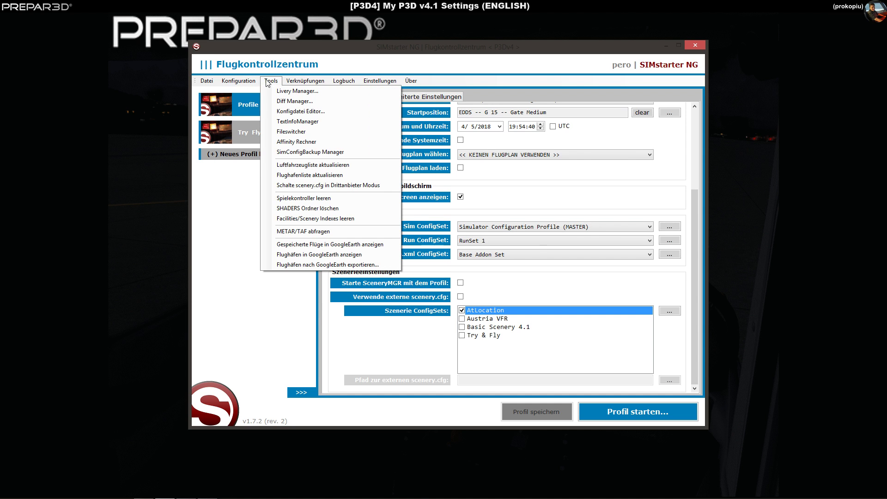
left_click(277, 82)
left_click(294, 84)
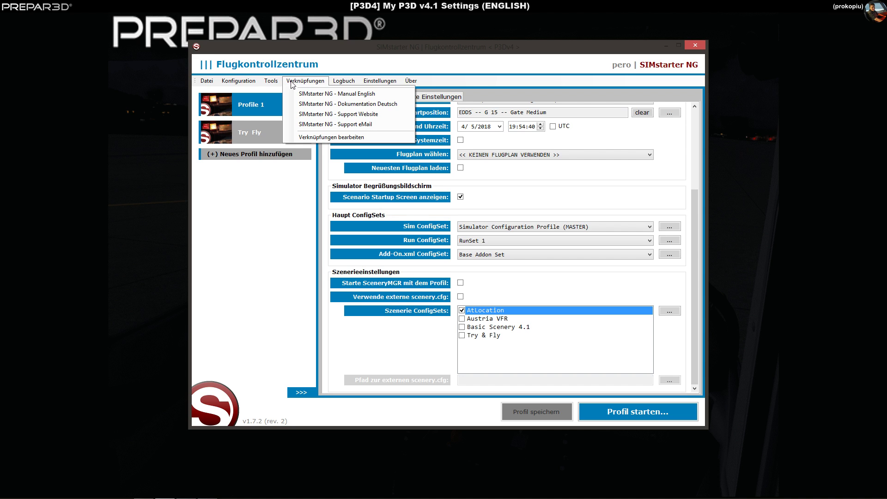
mouse_move(239, 82)
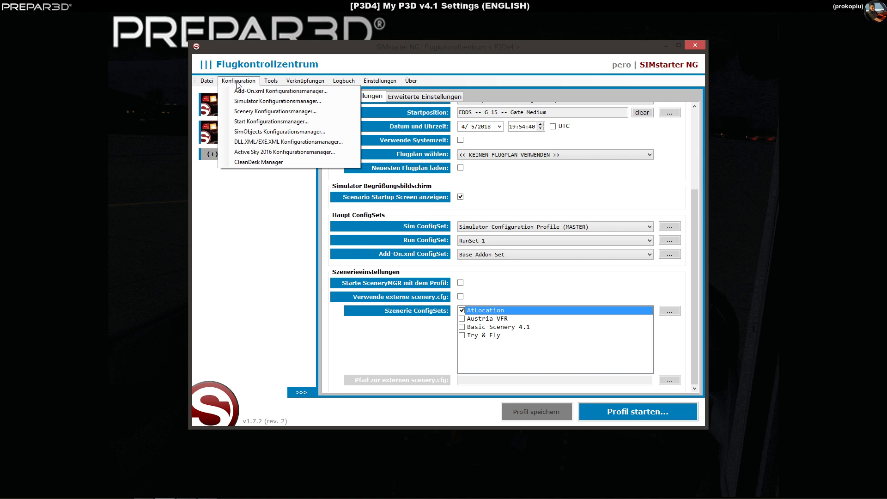
left_click(263, 206)
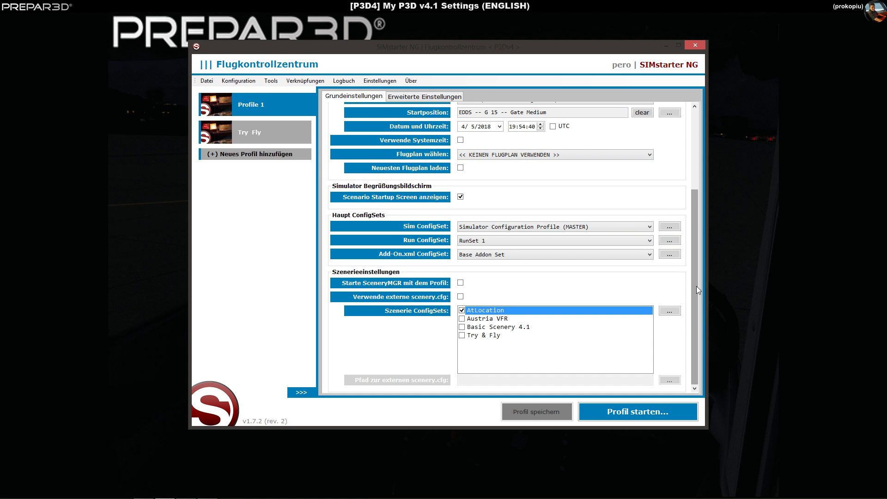
- Select the flight plan EDDS Stuttgart - EDDH Hamburg for Profile 1
left_click_drag(697, 286, 697, 206)
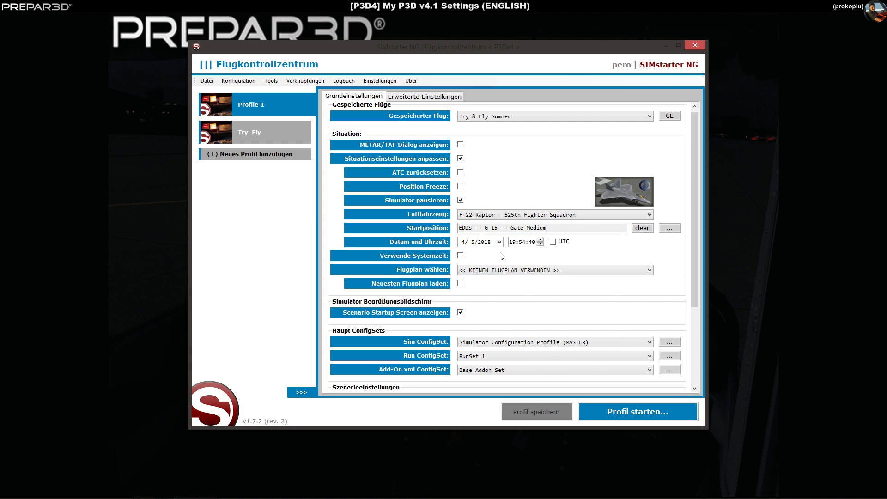
left_click(502, 270)
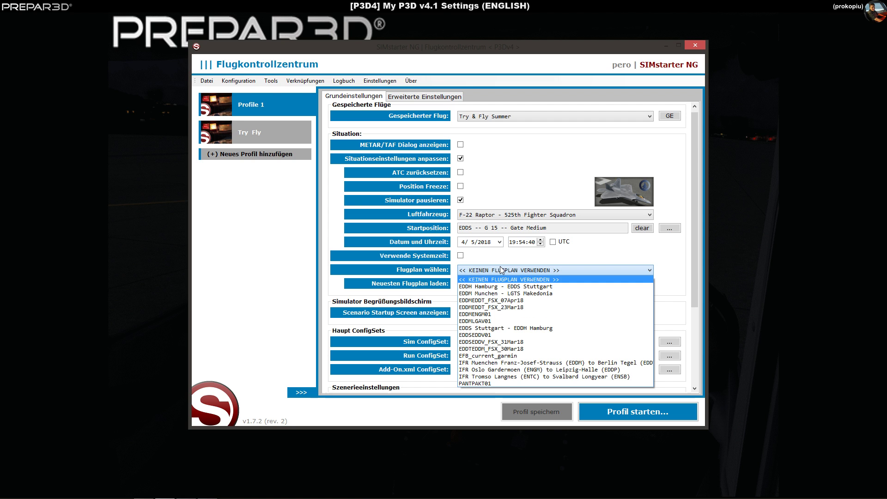
left_click(493, 328)
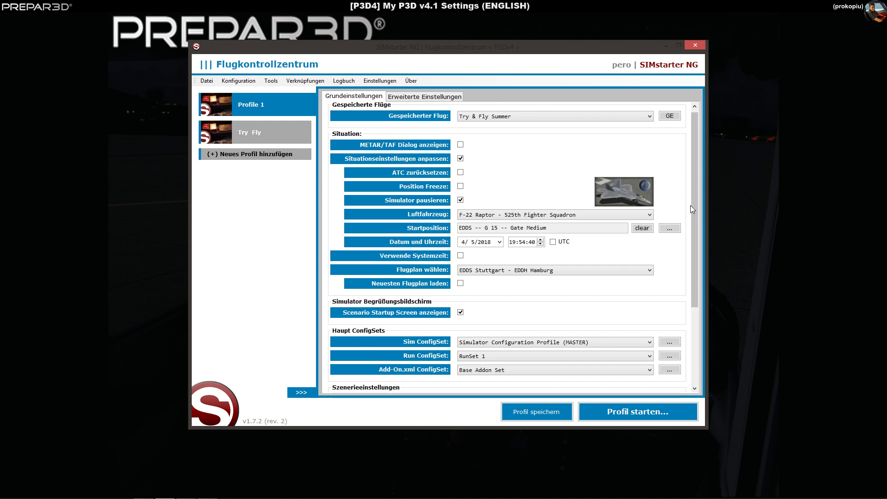
- Review Profile 1's advanced settings and close SIMstarter NG without saving the profile changes
left_click(407, 98)
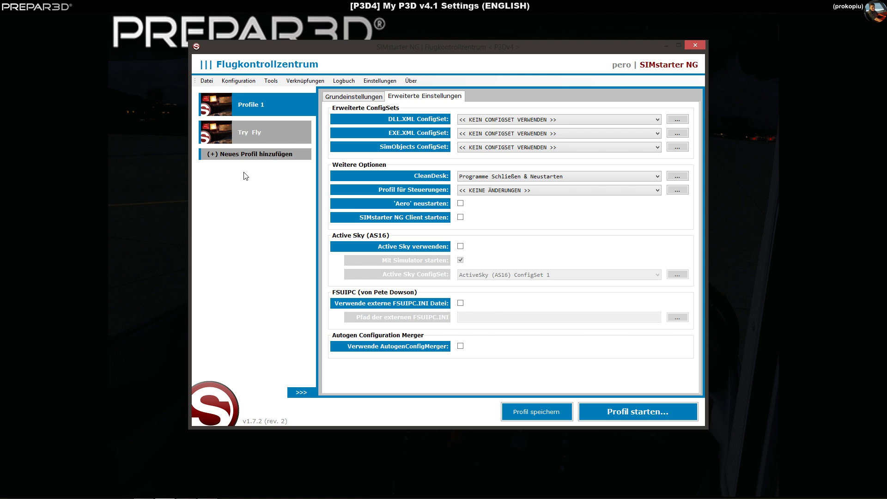
left_click(696, 45)
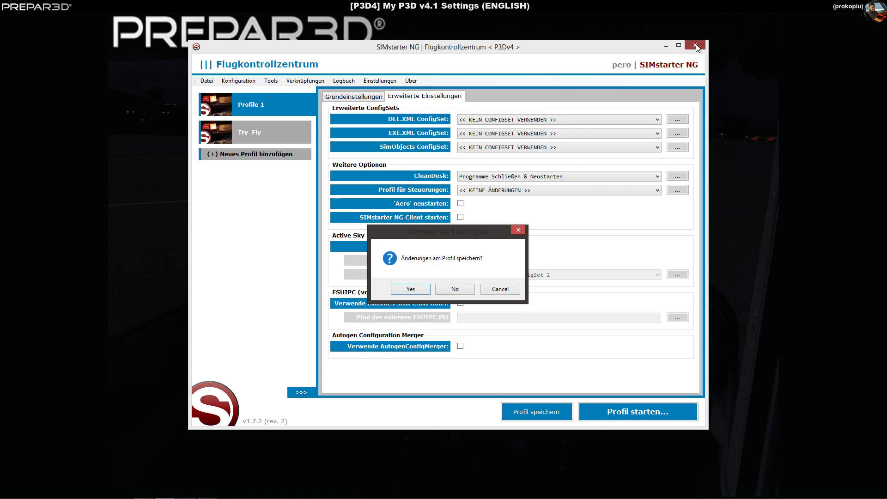
left_click(454, 289)
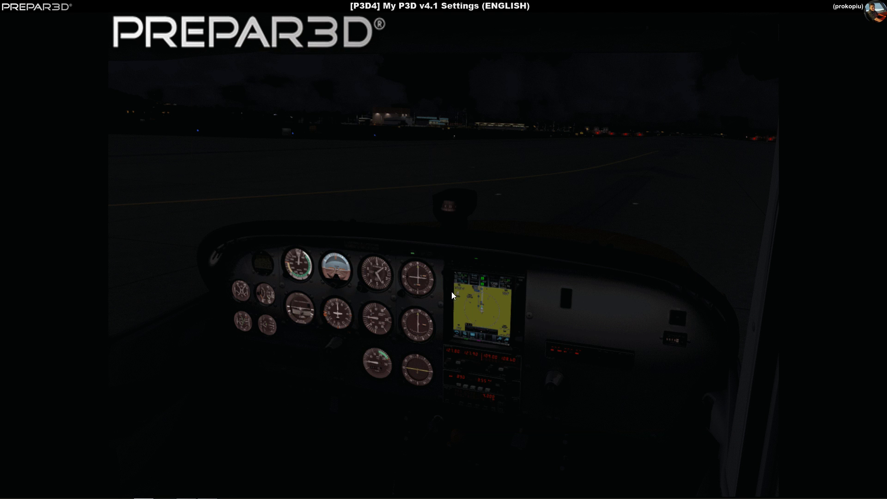
- Switch to Prepar3D, view the parked airberlin aircraft from outside and return to the virtual cockpit
mouse_move(167, 493)
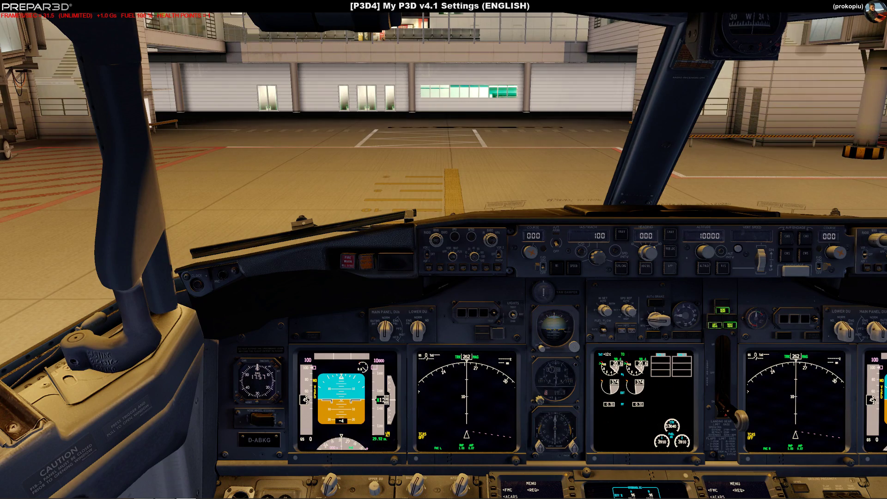
key("s")
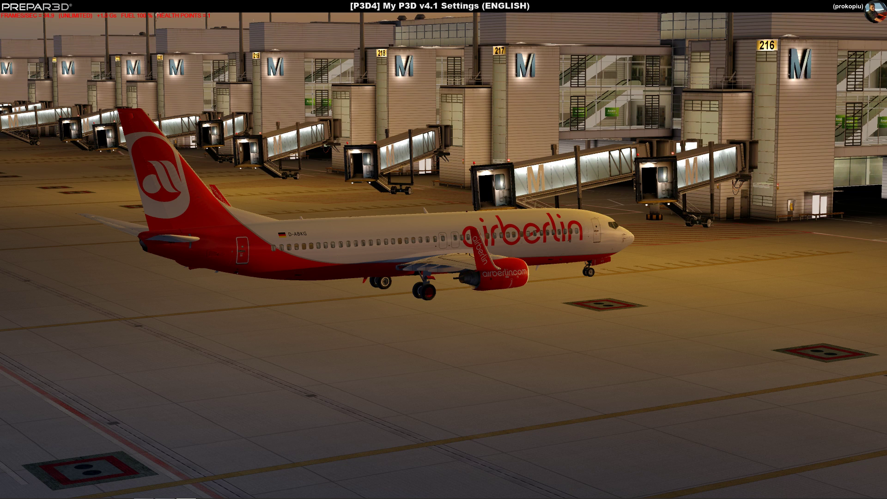
key("F9")
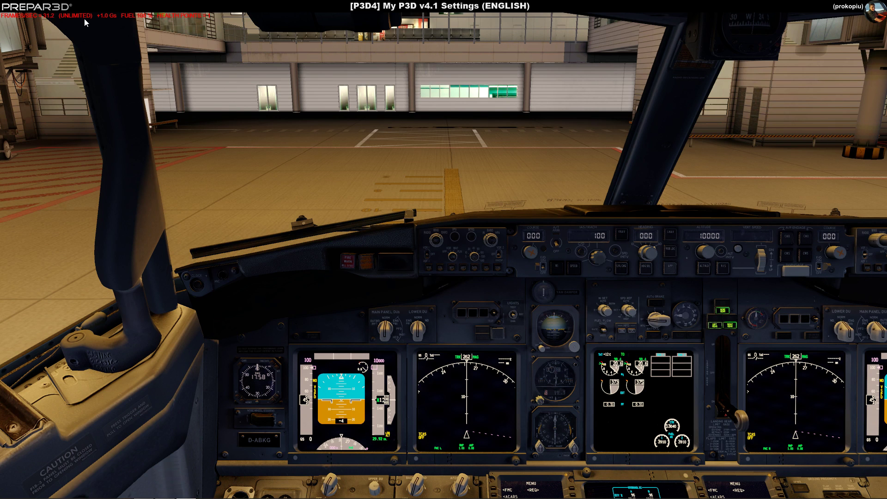
- Open the world's weather settings and change the cockpit view to look out over the apron
mouse_move(85, 19)
left_click(114, 19)
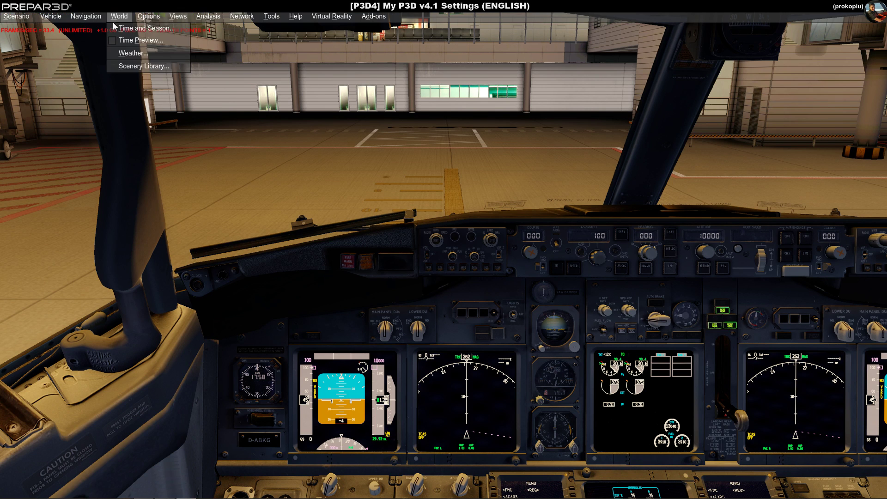
left_click(132, 52)
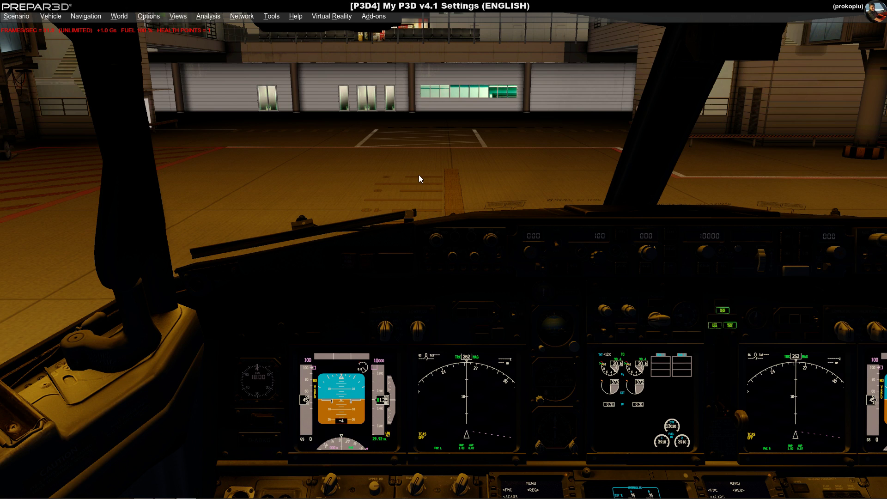
key("a")
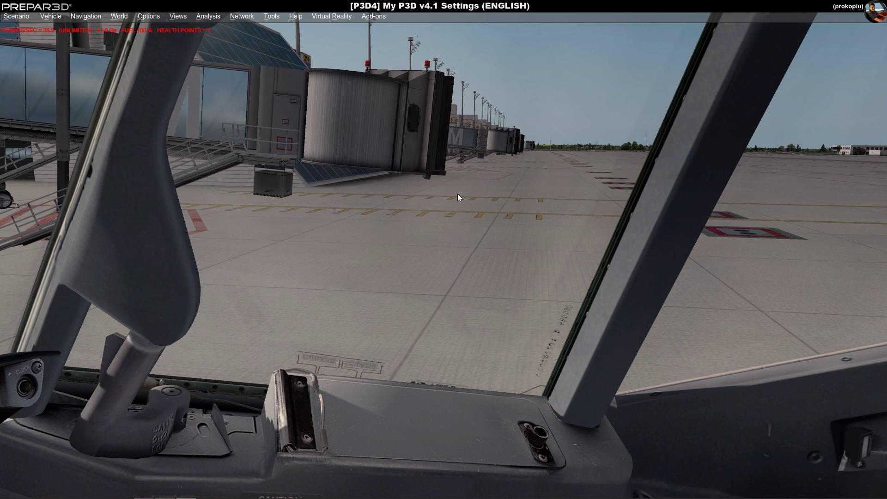
- Open the simulator options and review the Application, Traffic and Realism settings
left_click(154, 17)
left_click(167, 115)
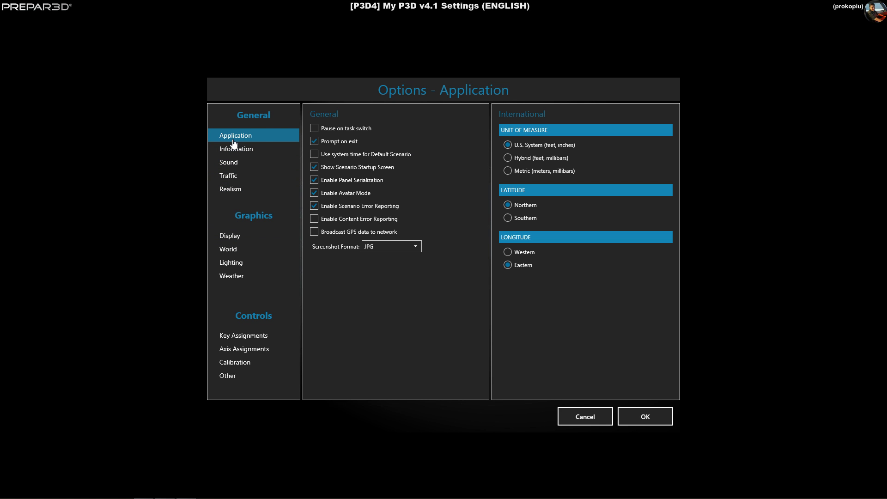
left_click(239, 175)
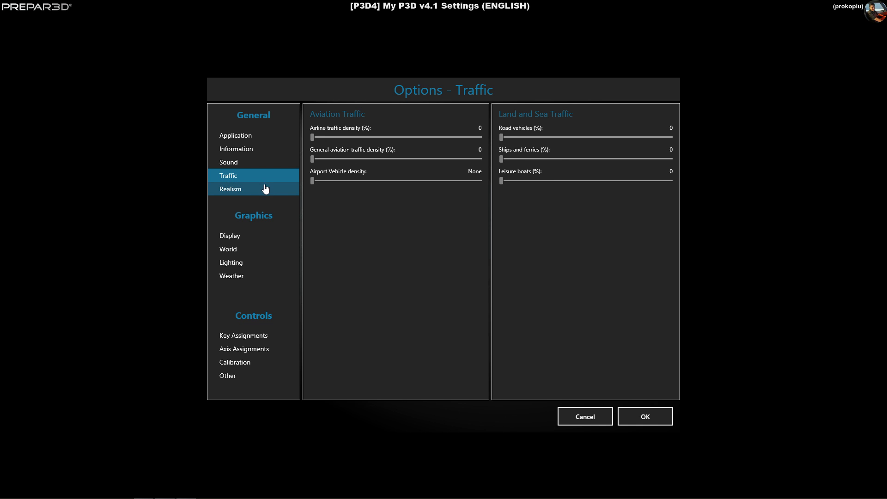
left_click(240, 191)
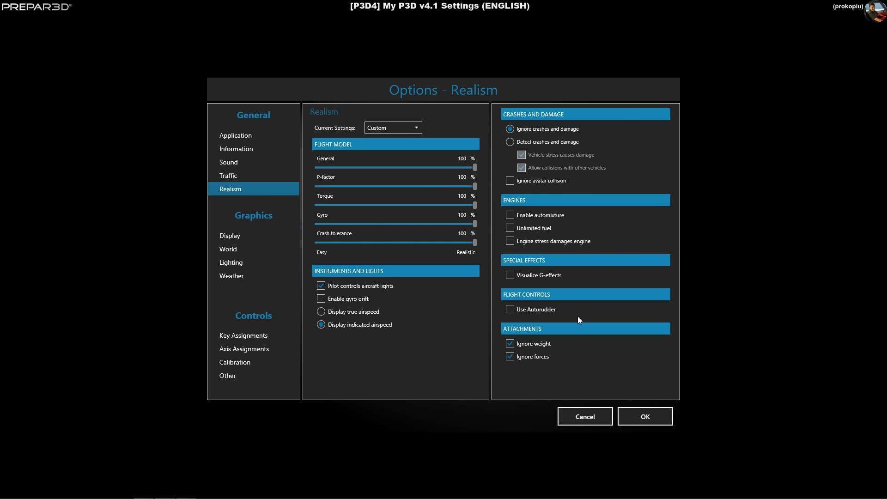
- Review the Display settings' FXAA and AA options, close the options without saving and look over the apron from the cockpit
left_click(237, 237)
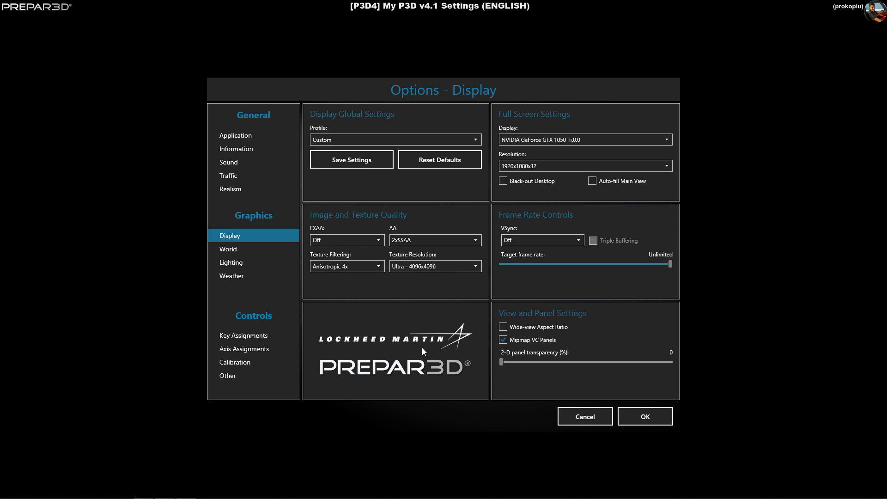
left_click(327, 241)
left_click(327, 242)
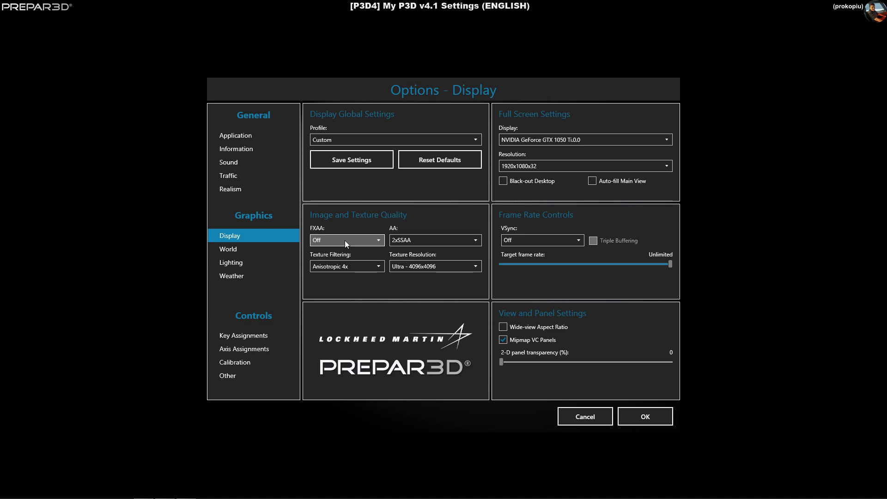
left_click(408, 245)
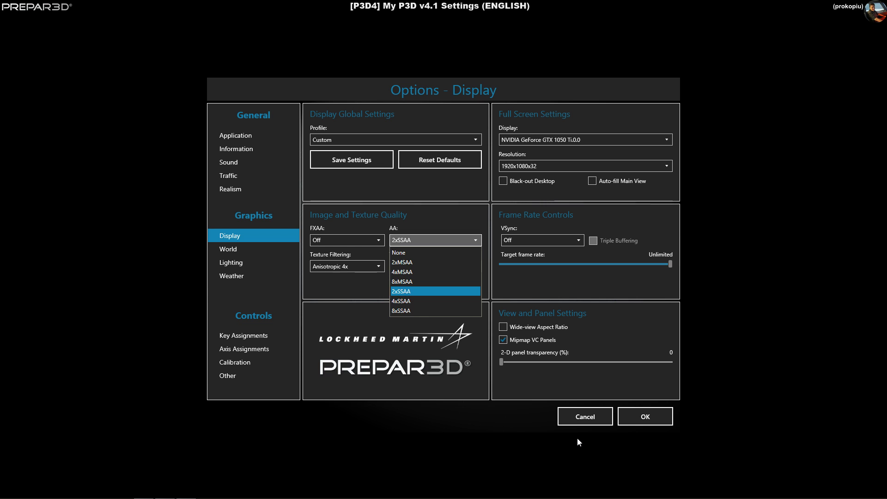
left_click(575, 418)
left_click(576, 419)
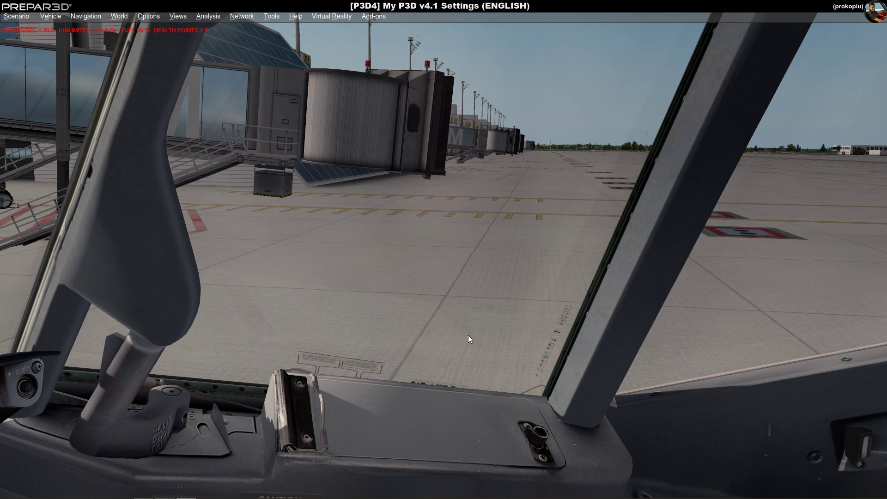
left_click_drag(468, 334, 462, 298)
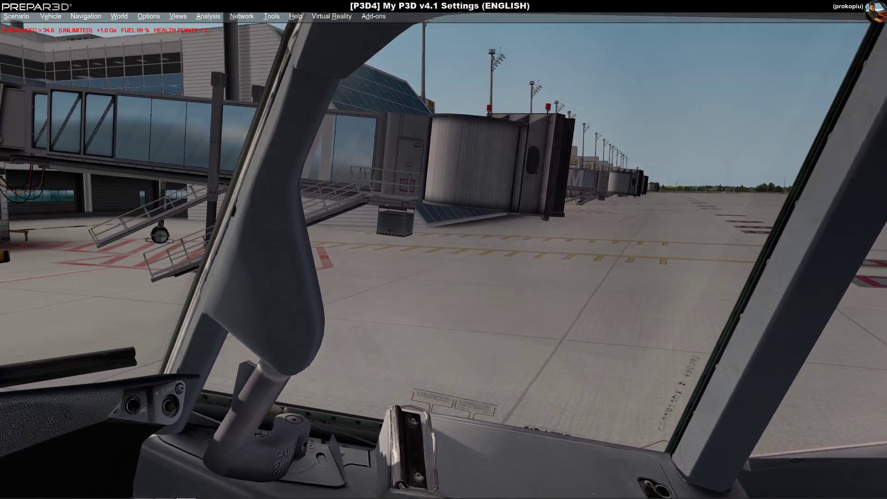
left_click_drag(564, 334, 522, 334)
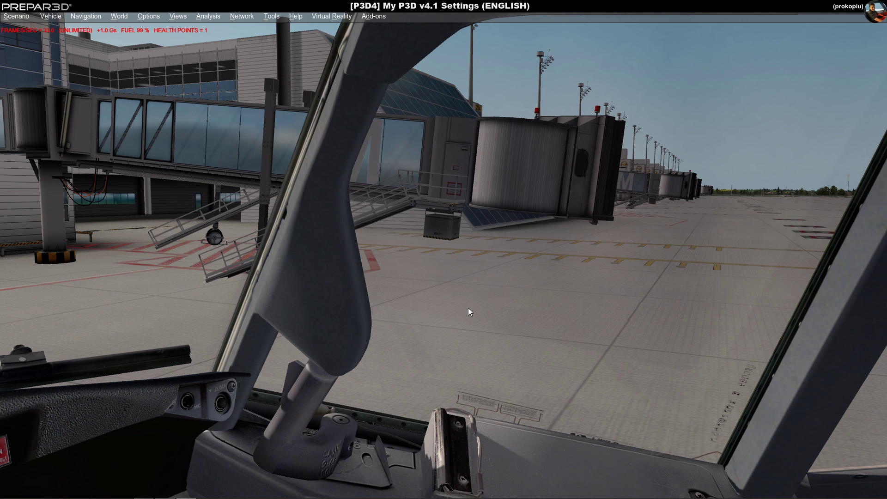
- Reopen the graphics options and review the available AA, Texture Filtering and Texture Resolution choices
left_click(150, 18)
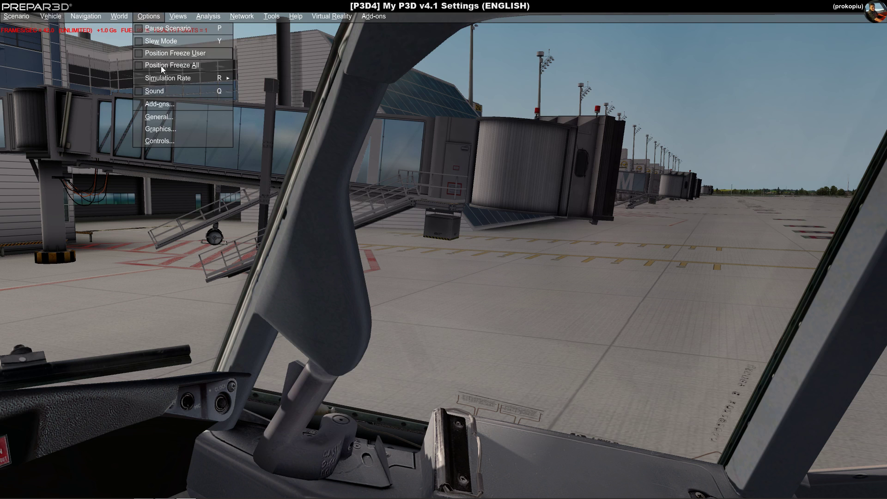
left_click(203, 131)
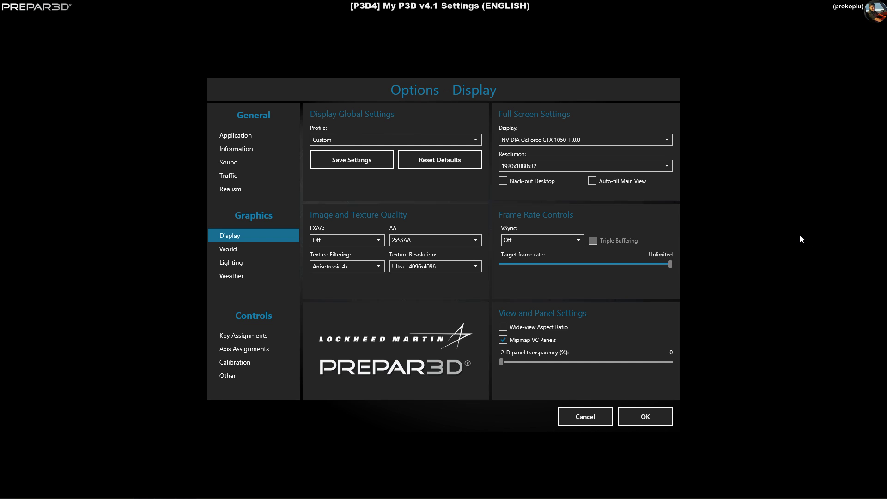
left_click(420, 242)
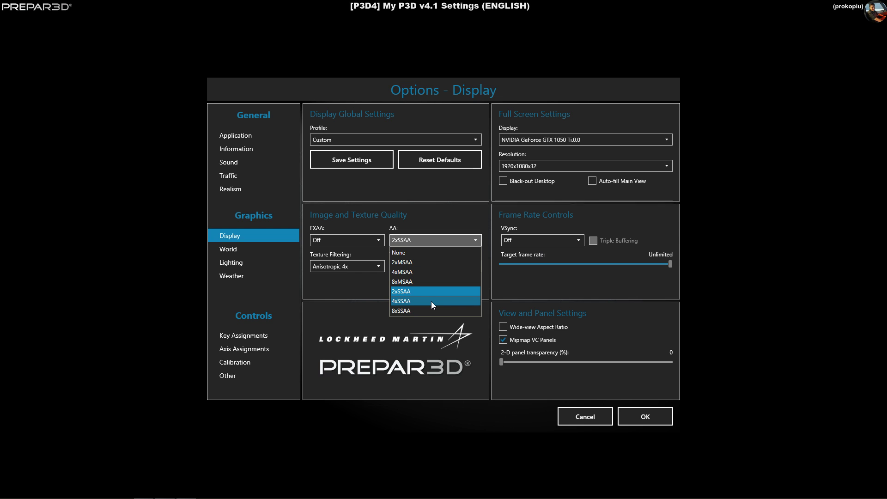
left_click(348, 292)
left_click(347, 270)
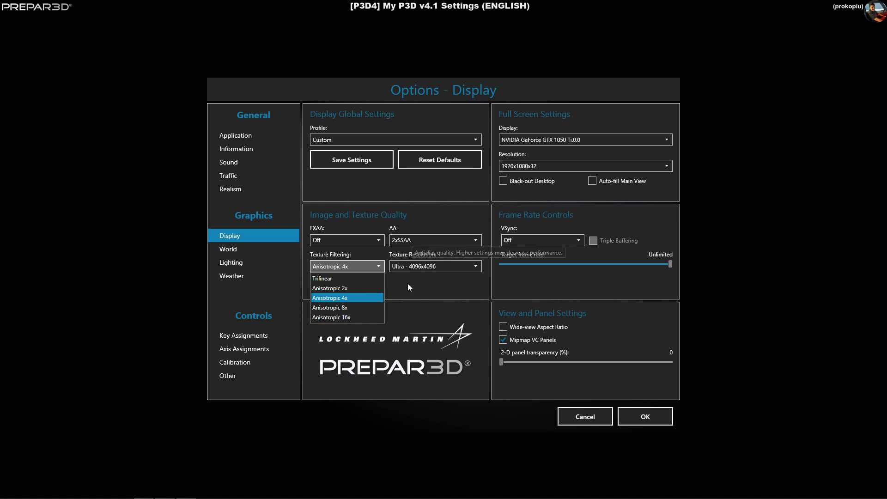
left_click(421, 289)
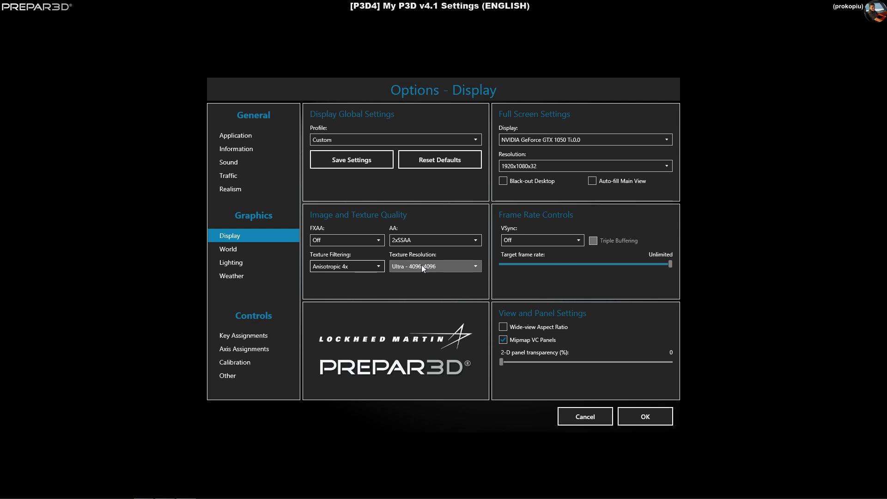
left_click(422, 266)
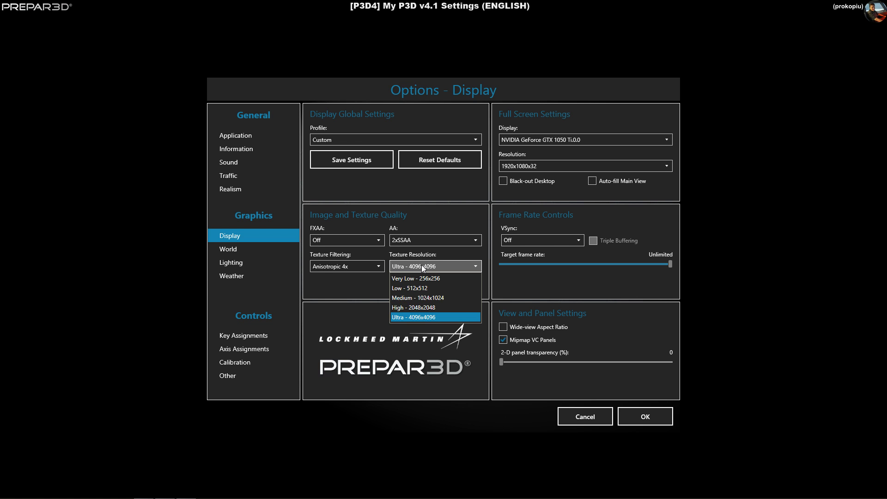
left_click(422, 264)
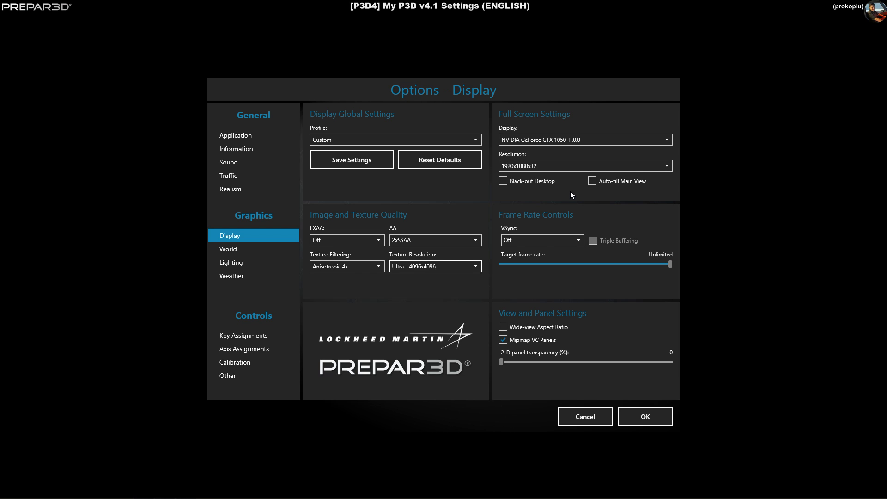
- Set the target frame rate to 30 and apply the display options
mouse_move(518, 183)
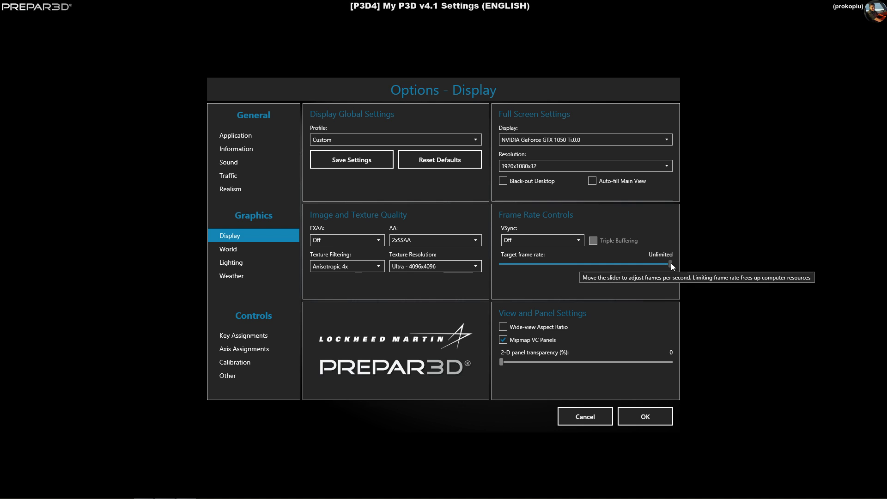
left_click_drag(670, 264, 591, 265)
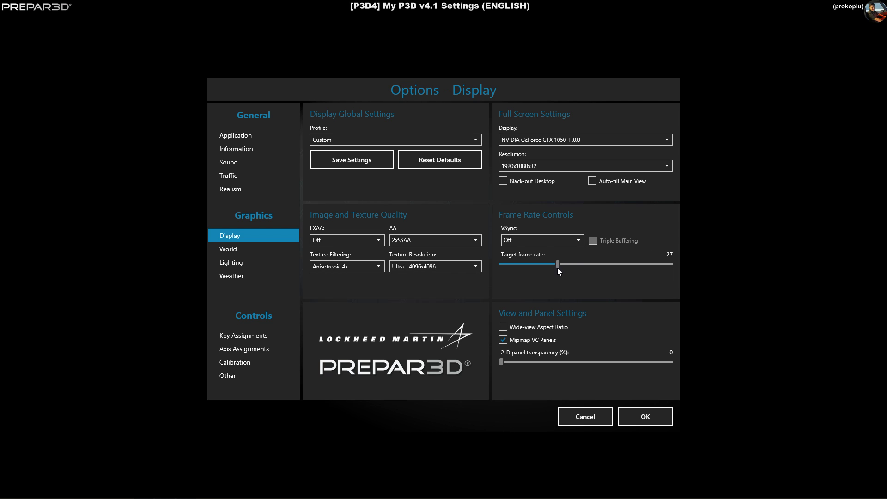
left_click_drag(557, 268, 549, 271)
left_click_drag(566, 267, 568, 267)
left_click(635, 418)
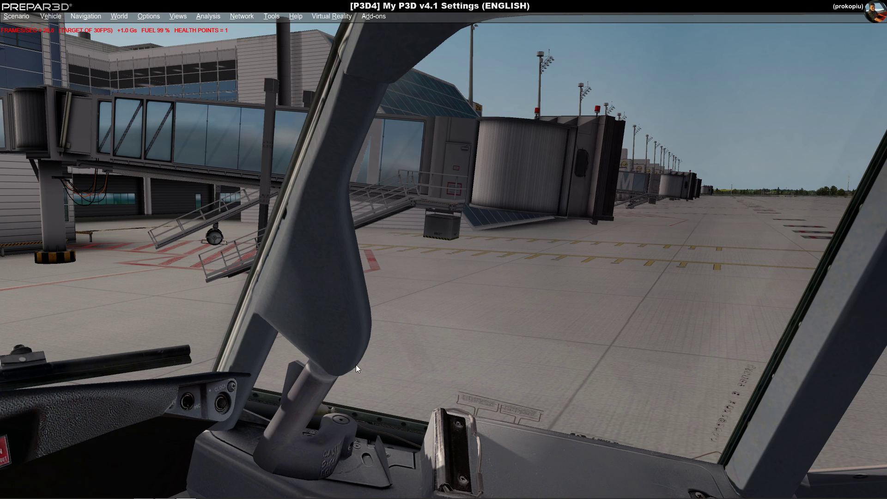
- Open Windows Task Manager and set the priority of the Prepar3D.exe process to High
mouse_move(250, 498)
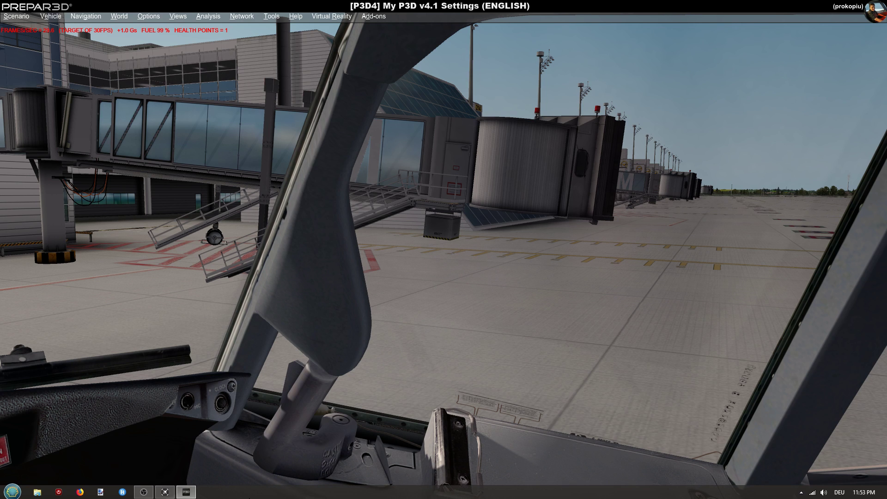
right_click(257, 495)
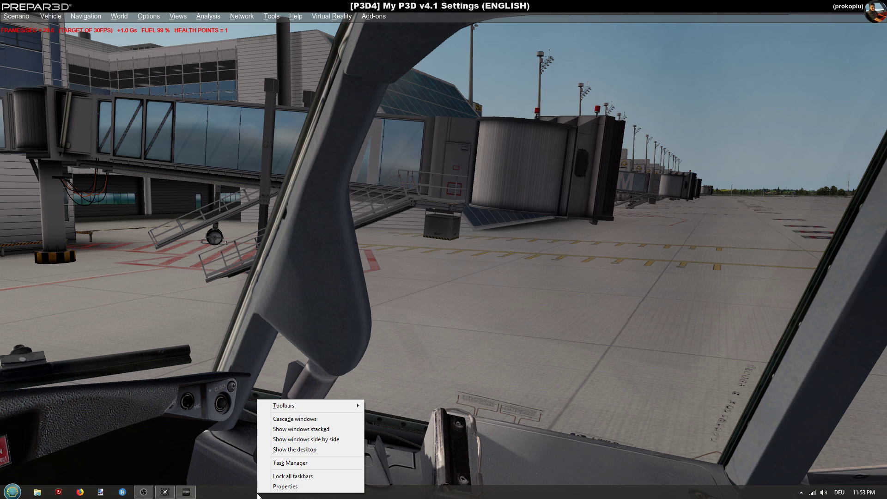
left_click(274, 464)
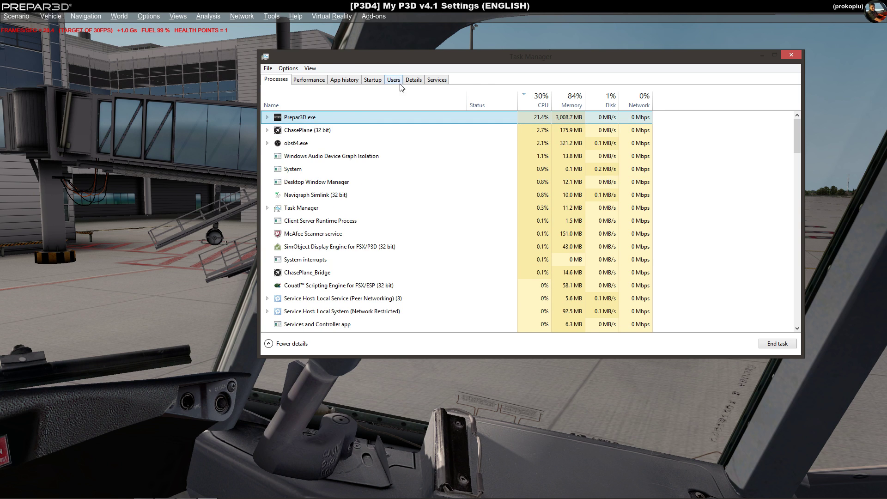
left_click(414, 81)
left_click(291, 115)
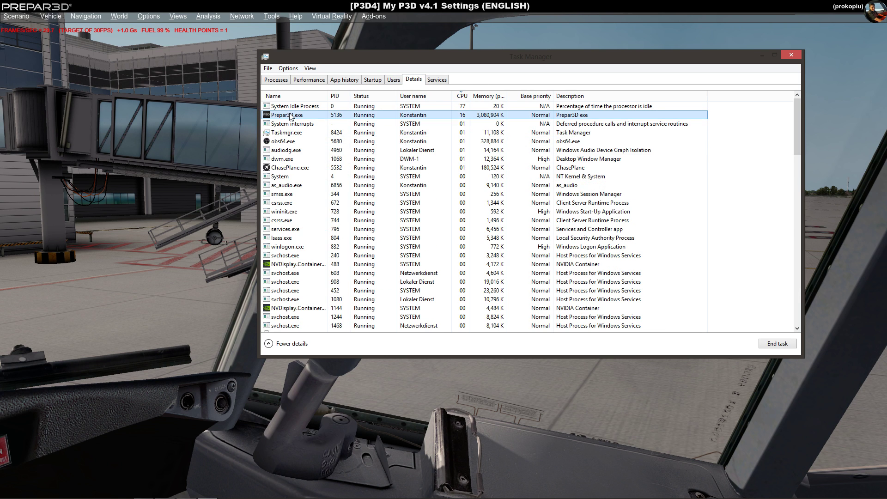
right_click(290, 114)
mouse_move(317, 146)
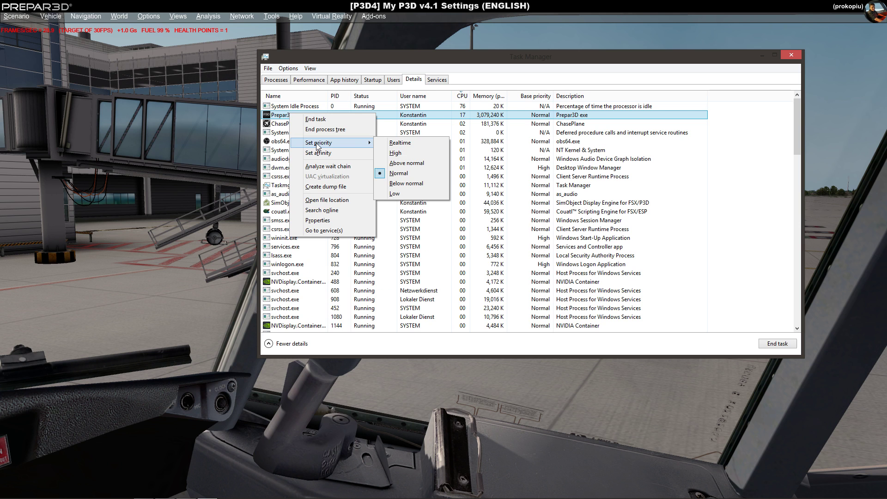
left_click(406, 153)
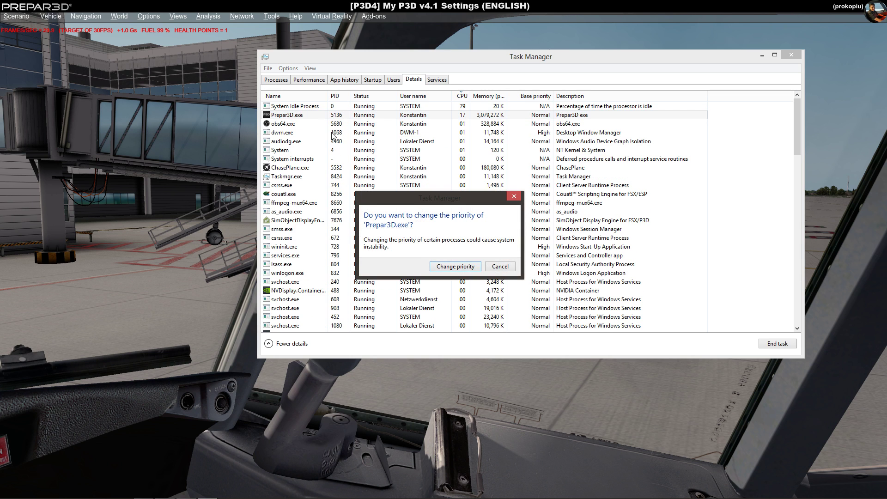
left_click(463, 268)
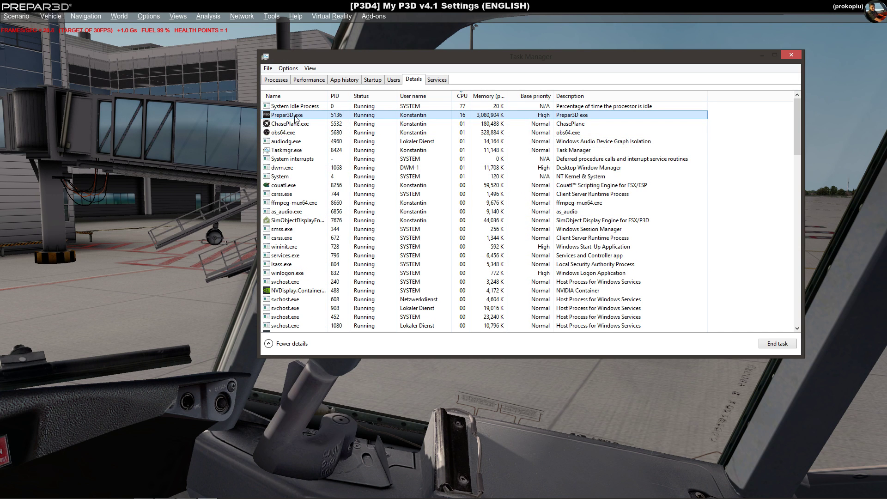
- Set the affinity of Prepar3D.exe to CPU 1 through CPU 7 with CPU 0 excluded, and minimize Task Manager
right_click(296, 118)
left_click(312, 154)
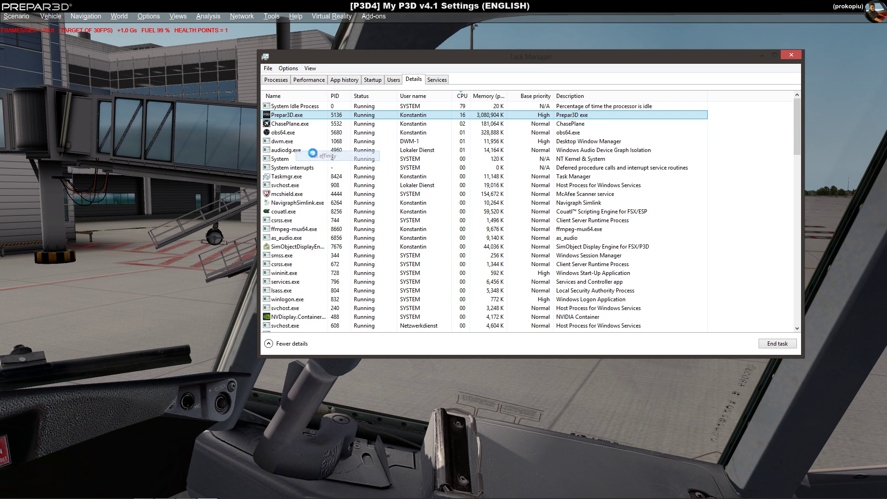
left_click(274, 130)
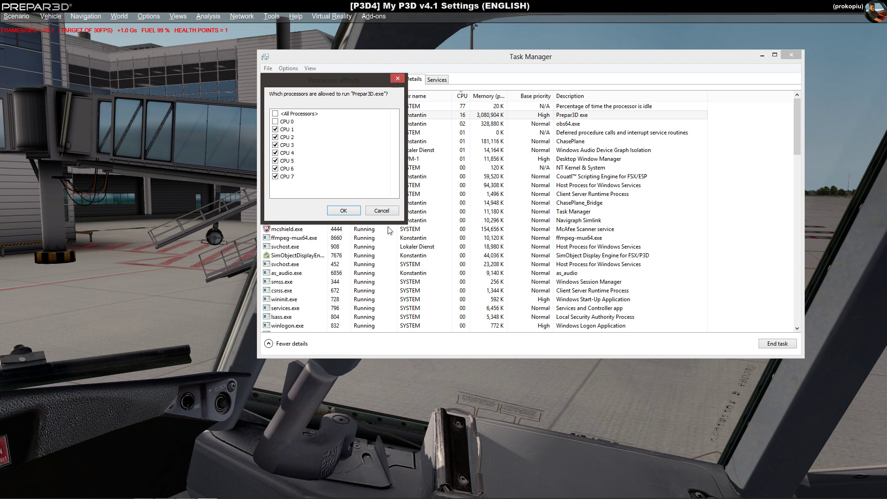
left_click(343, 211)
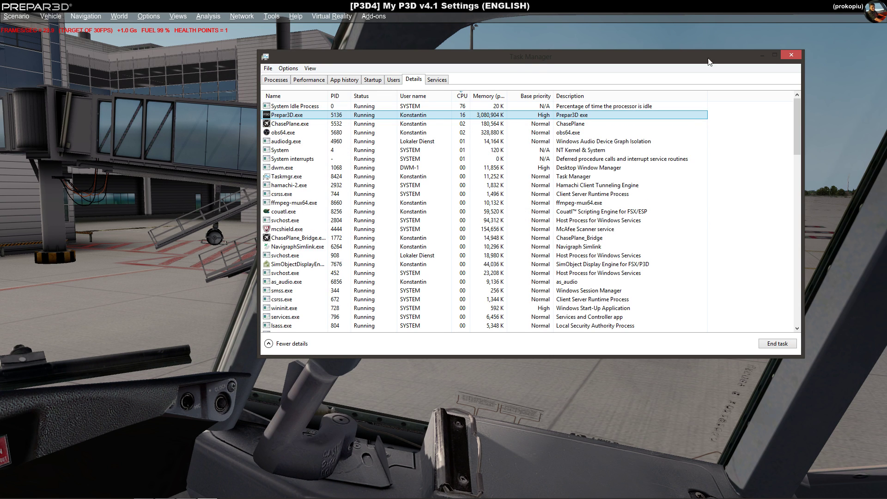
left_click(761, 56)
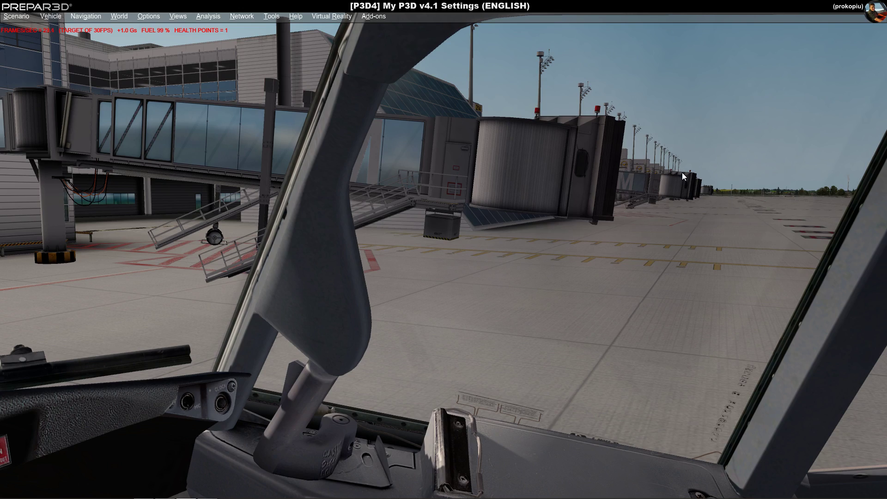
- Look around the virtual cockpit from the side window past the jet bridges to the main instrument panel
left_click_drag(682, 173, 590, 200)
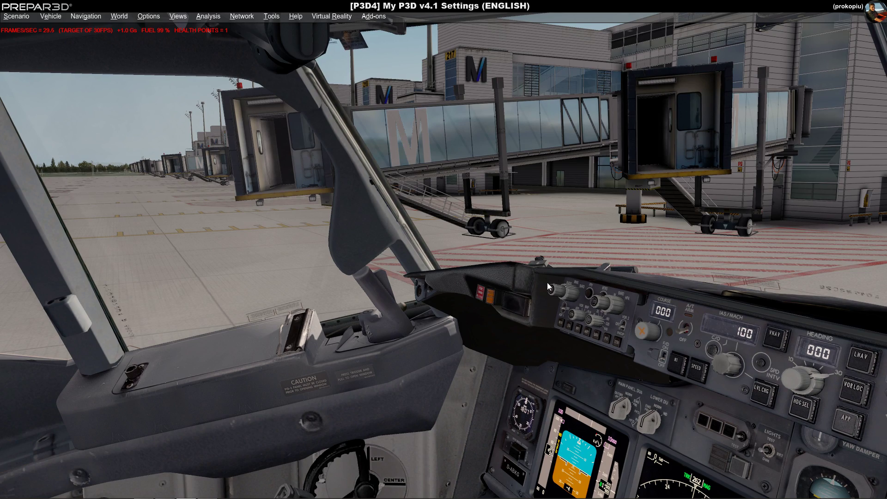
middle_click(261, 177)
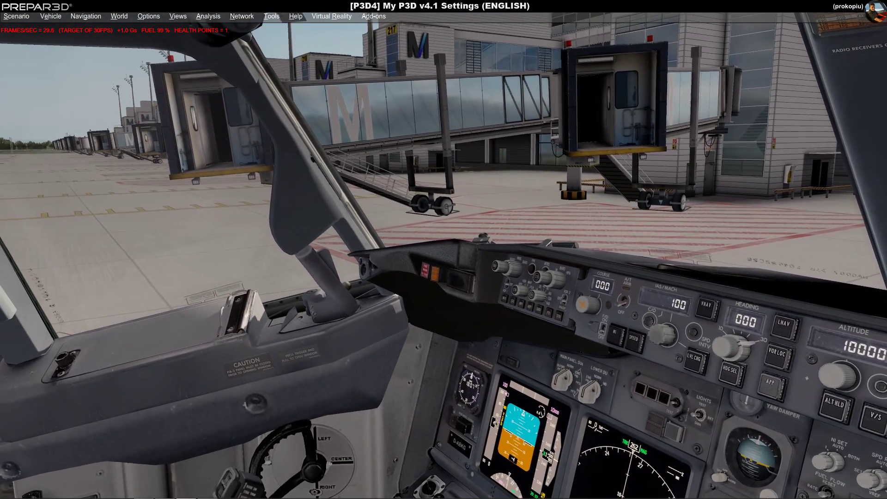
middle_click(301, 199)
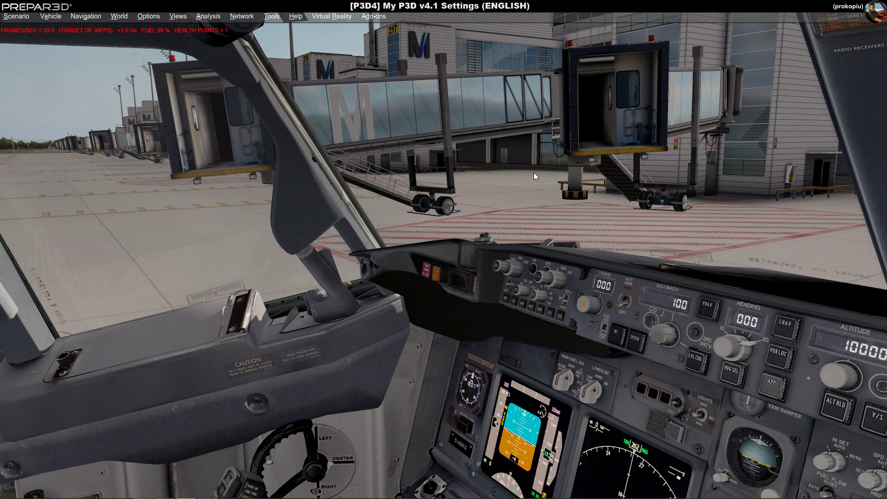
middle_click(53, 151)
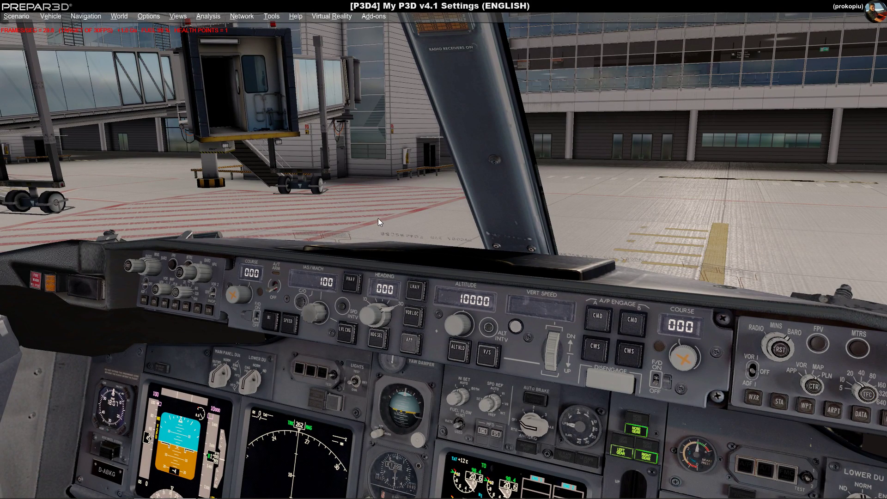
left_click(254, 309)
- Reopen the simulator options and review the World, Lighting and Weather graphics settings
left_click(150, 18)
left_click(171, 117)
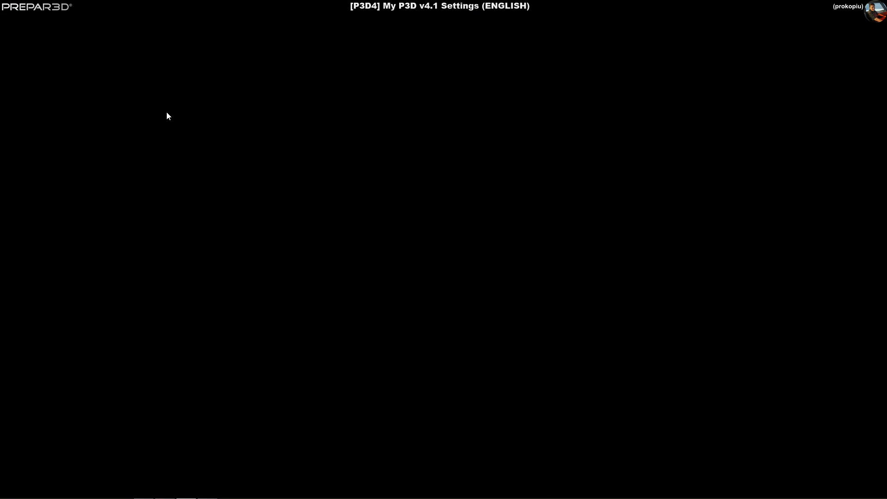
left_click(234, 249)
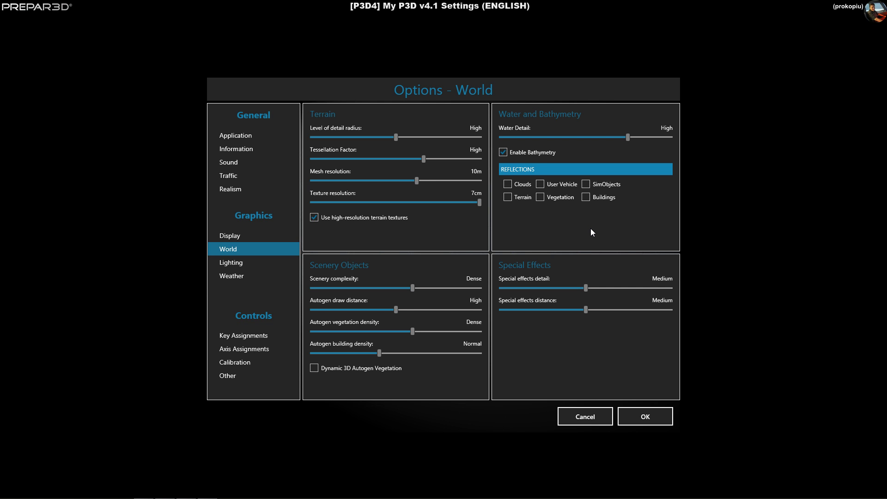
left_click(218, 262)
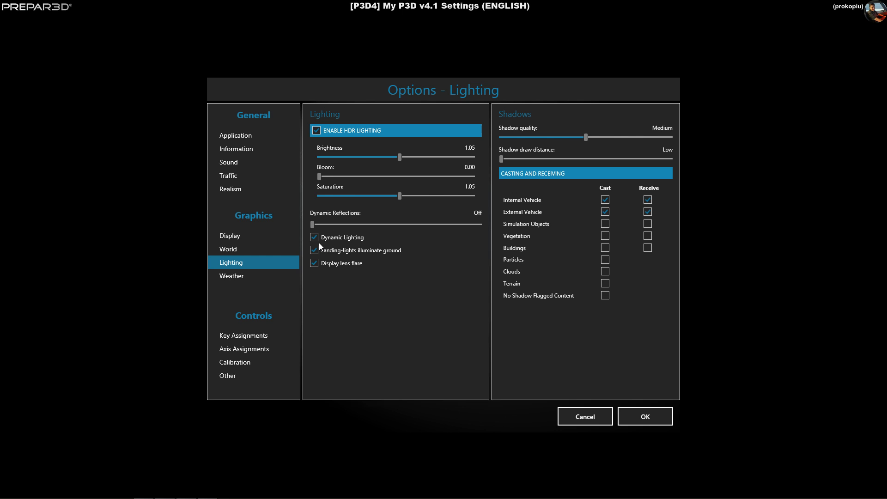
left_click(224, 279)
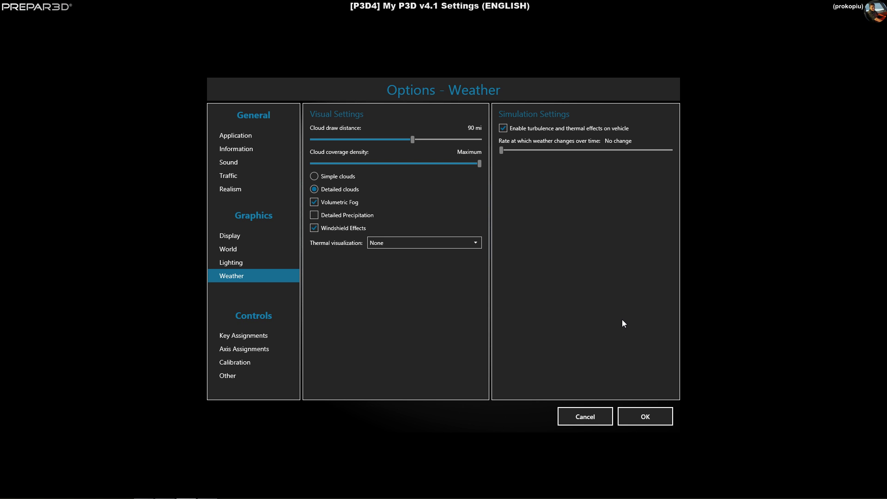
- Accept the weather options and set the target frame rate to Unlimited in the display options
left_click(645, 416)
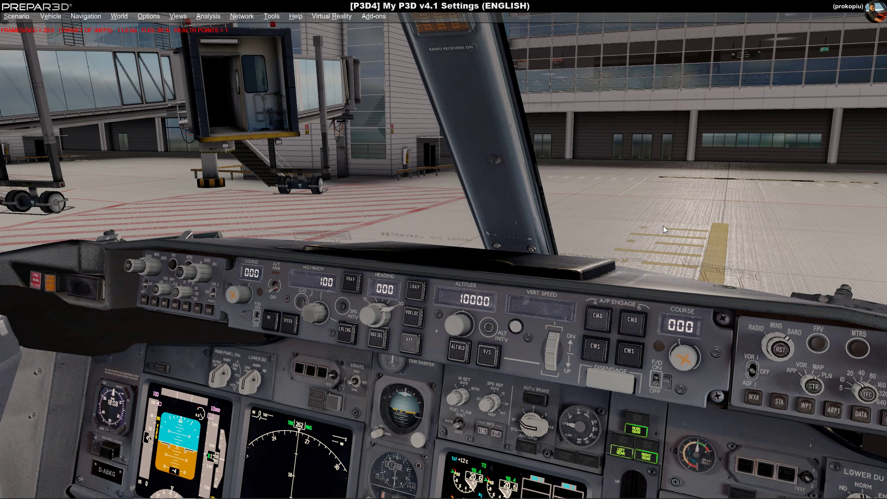
left_click_drag(663, 225, 695, 239)
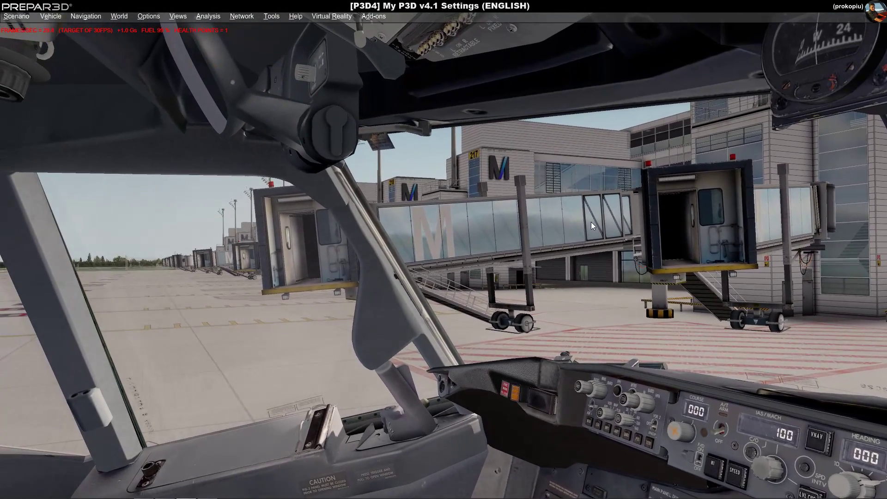
left_click(119, 16)
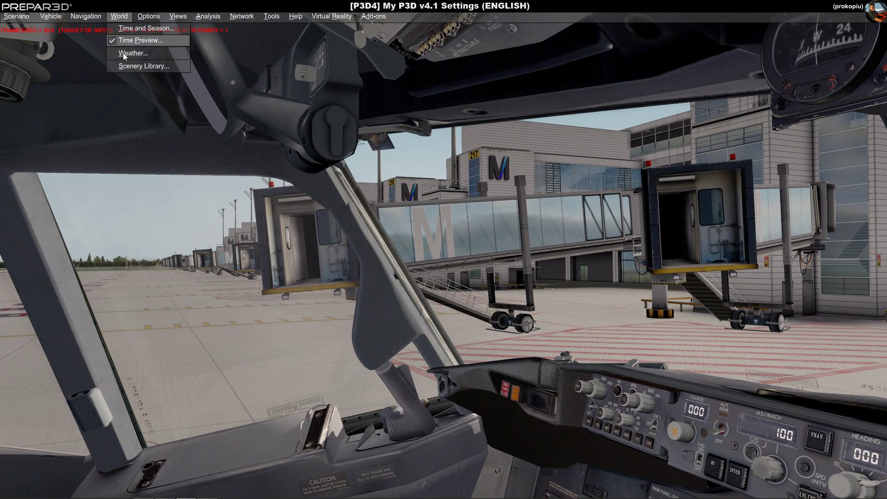
mouse_move(149, 17)
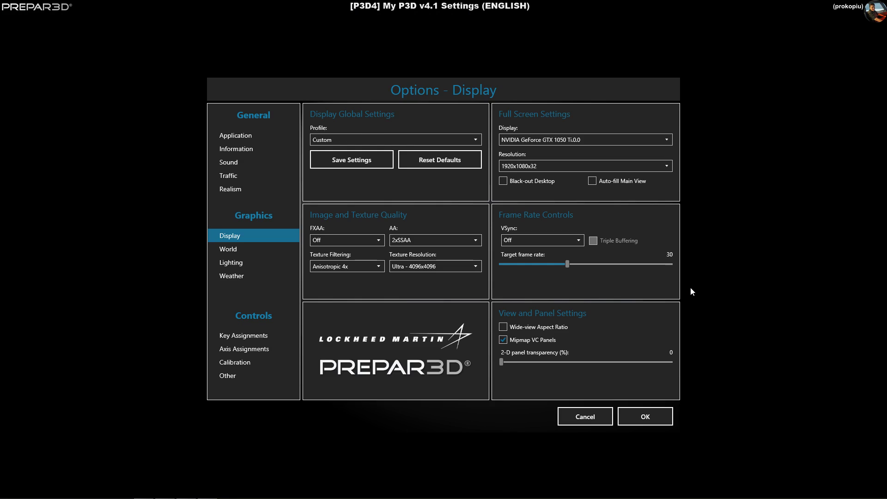
left_click_drag(567, 263, 723, 284)
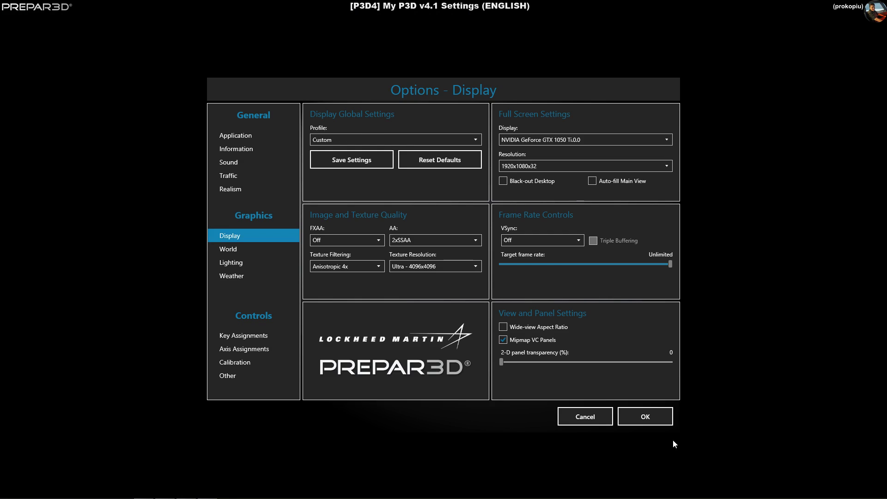
left_click(649, 418)
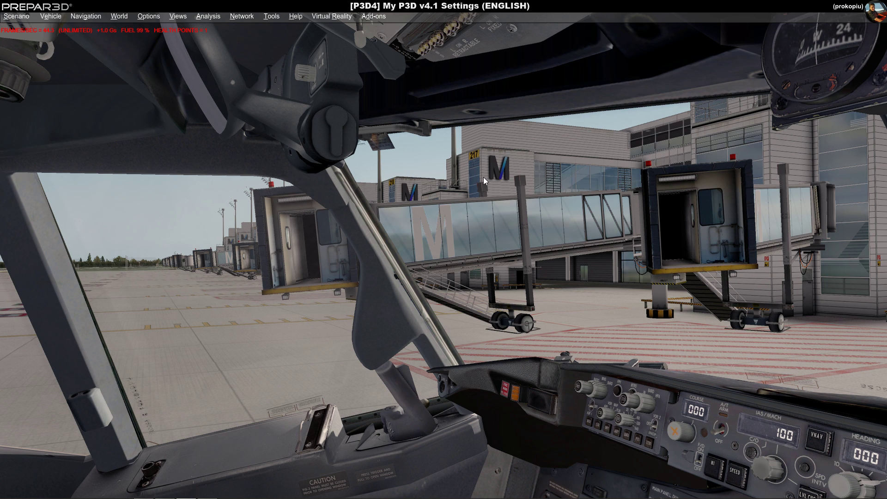
- Apply the ActiveSky weather theme to the simulation
left_click(156, 17)
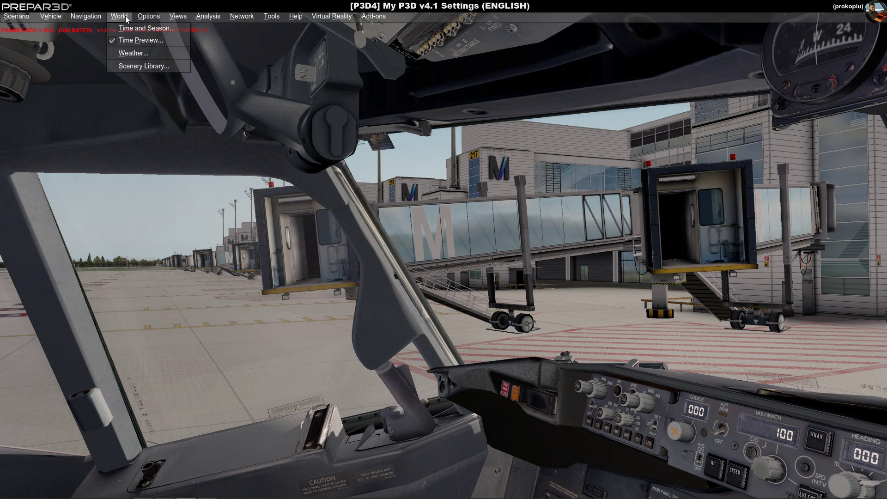
left_click(127, 58)
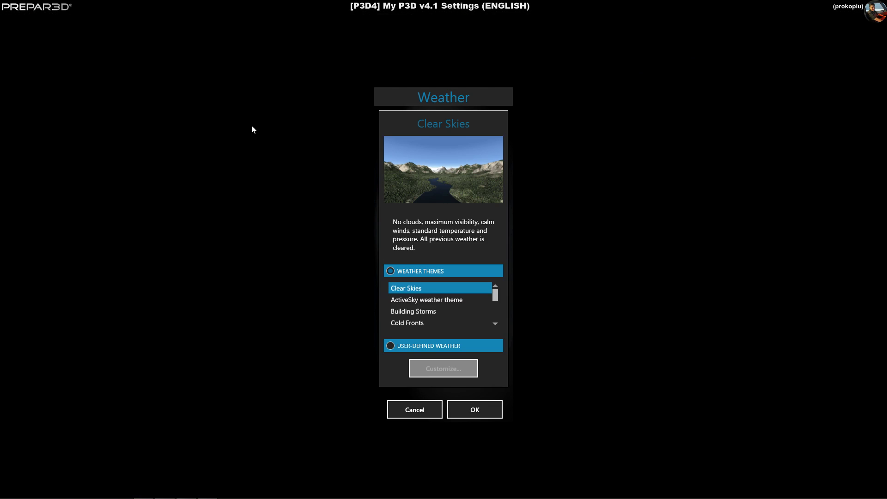
left_click(443, 301)
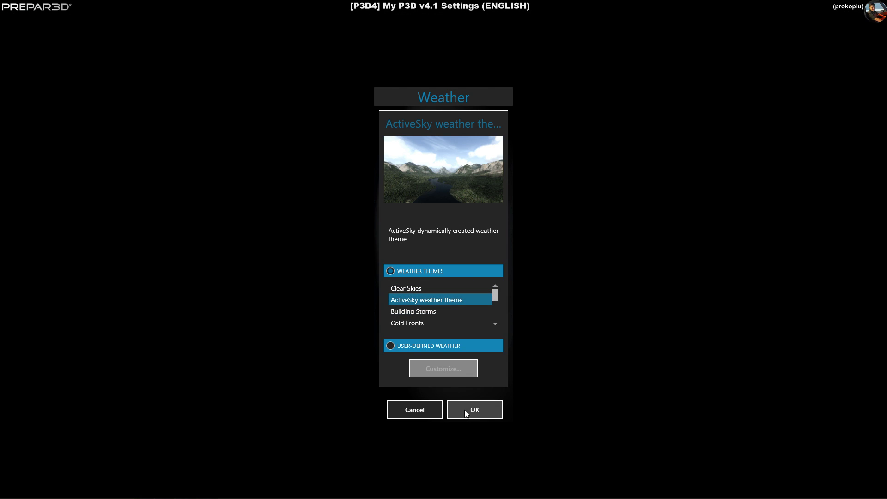
key("Return")
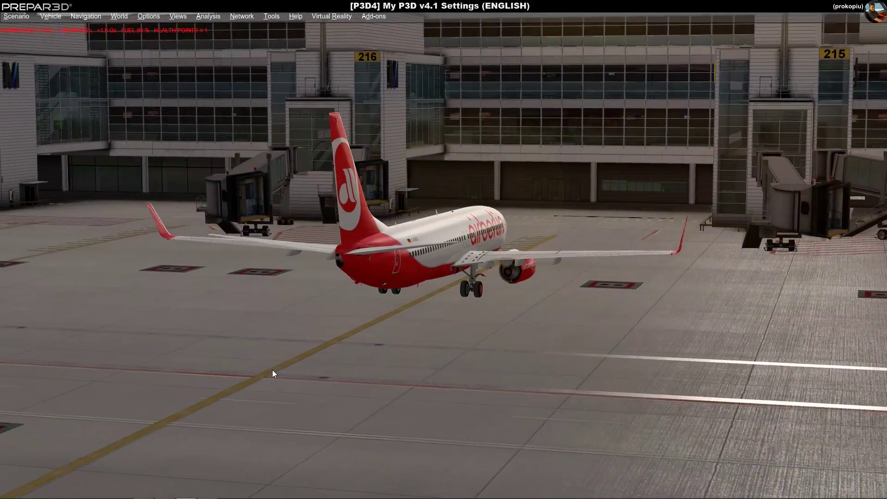
- Return to the virtual cockpit and apply the Building Storms weather theme
key("F9")
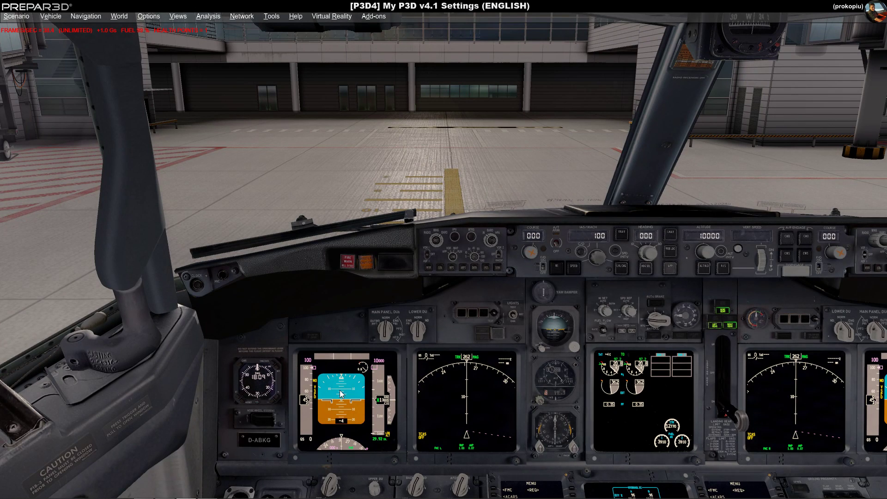
left_click(119, 17)
left_click(132, 52)
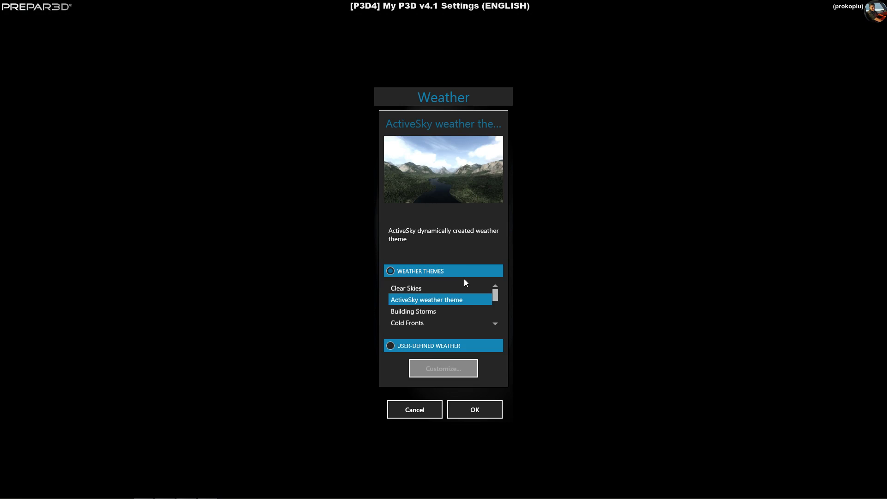
left_click(445, 311)
left_click(480, 411)
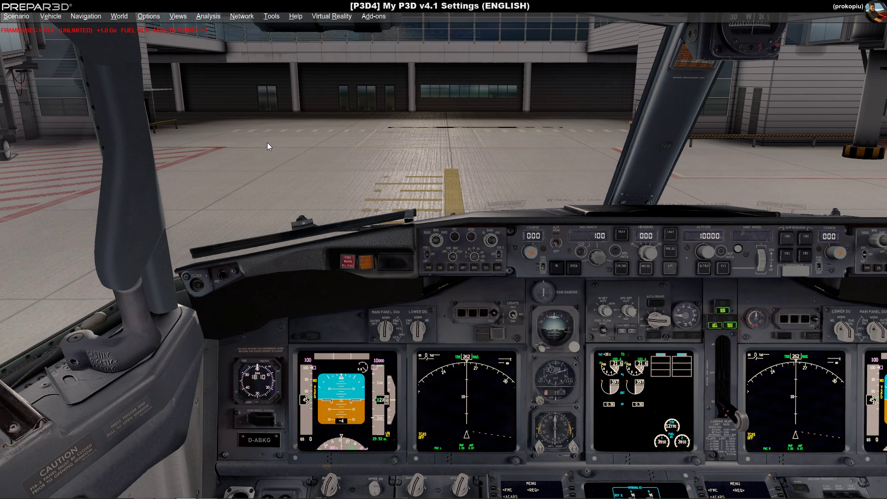
- Switch to the external view and orbit around the parked aircraft to examine the sky and the airport scenery
key("s")
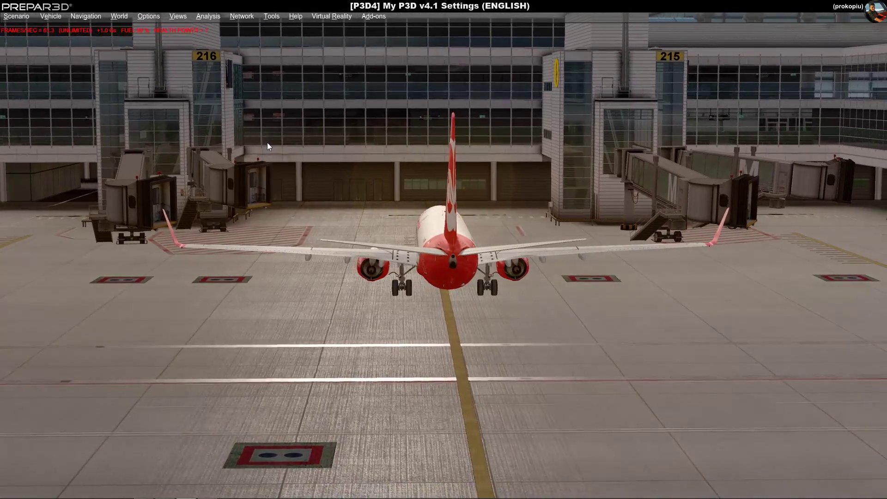
key("shift+KP_4")
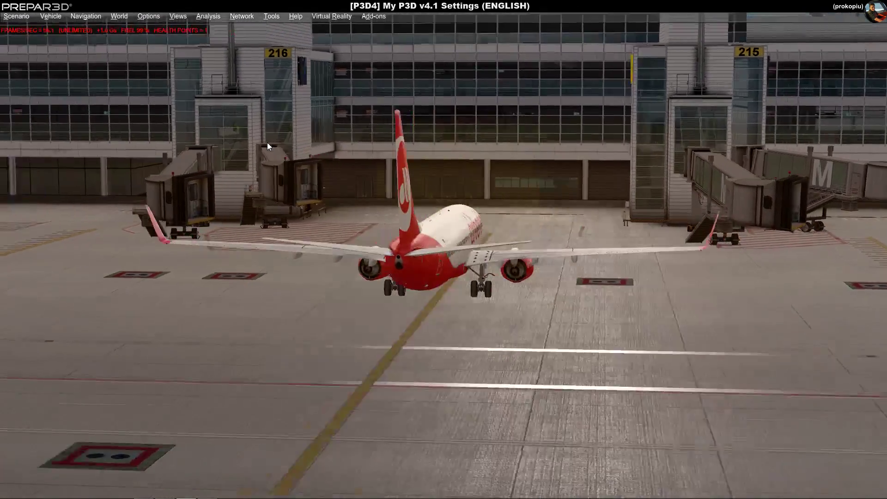
key("shift+KP_4")
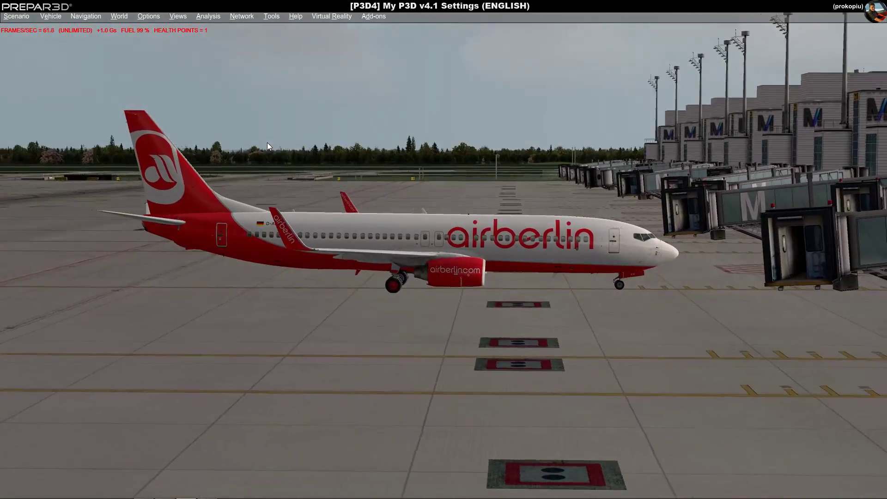
key("shift+KP_4")
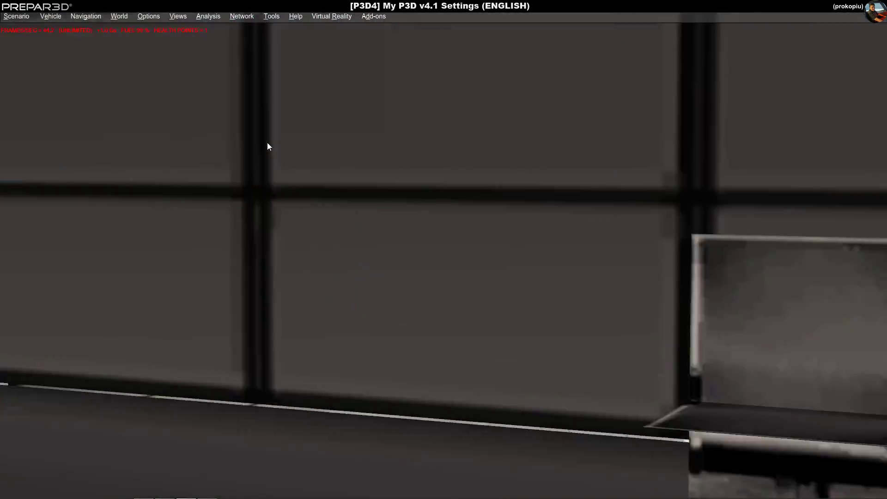
key("shift+KP_4")
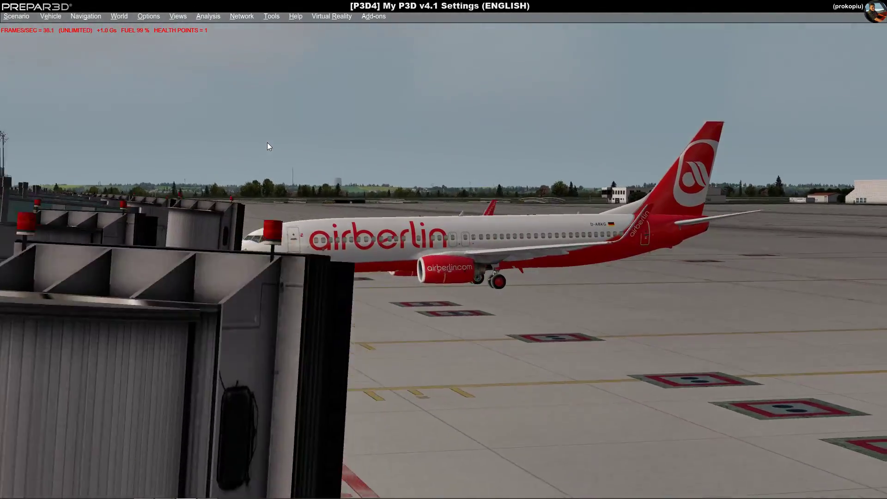
key("shift+KP_2")
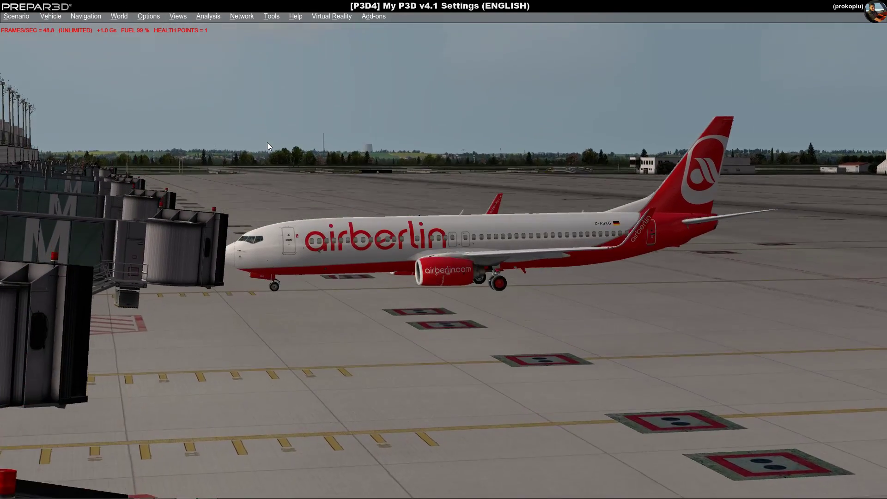
- Change the weather theme to Gray and Rainy
left_click(115, 17)
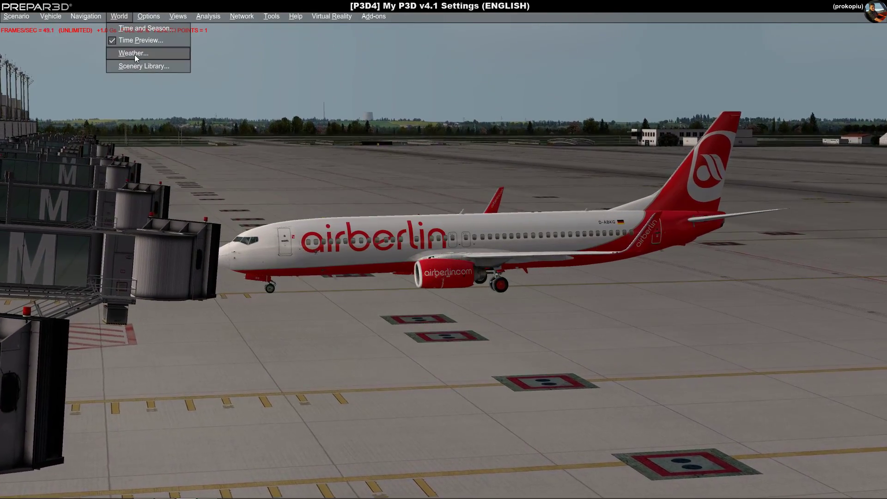
left_click(134, 55)
left_click_drag(494, 290, 497, 302)
left_click(431, 306)
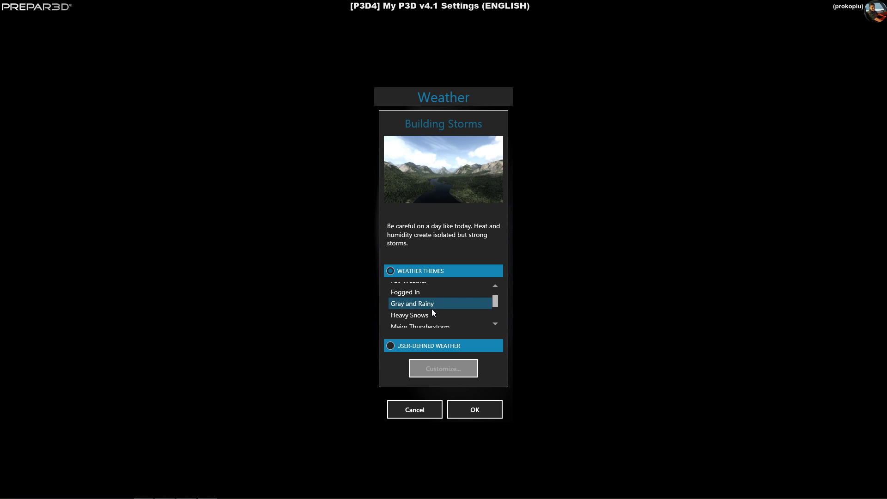
left_click(479, 411)
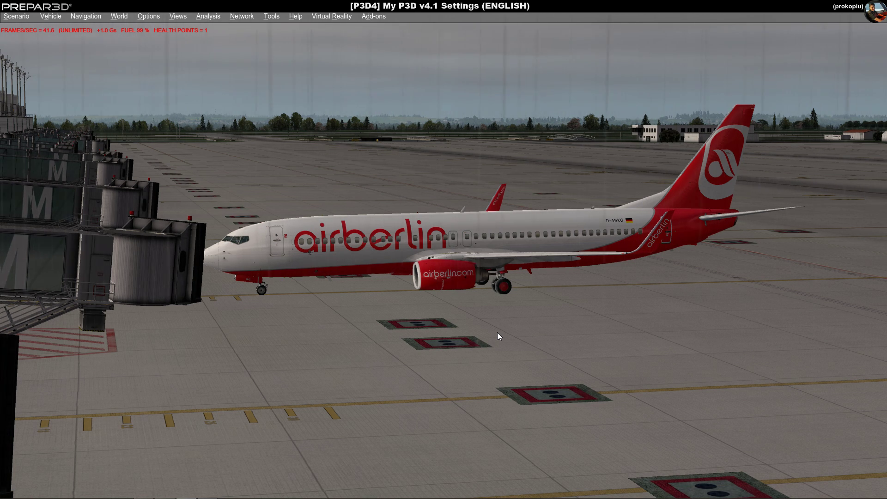
- Examine the rainy scene from behind the aircraft and from the top-down view, and return to the virtual cockpit
key("Left")
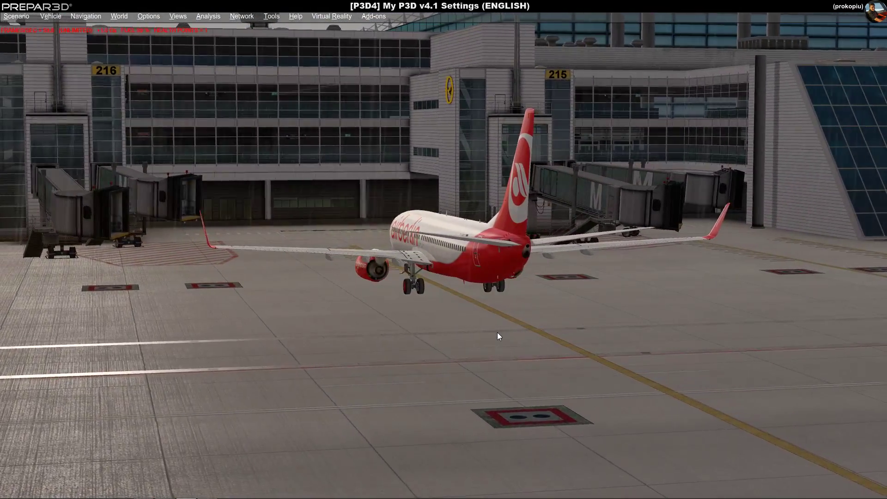
key("s")
key("s")
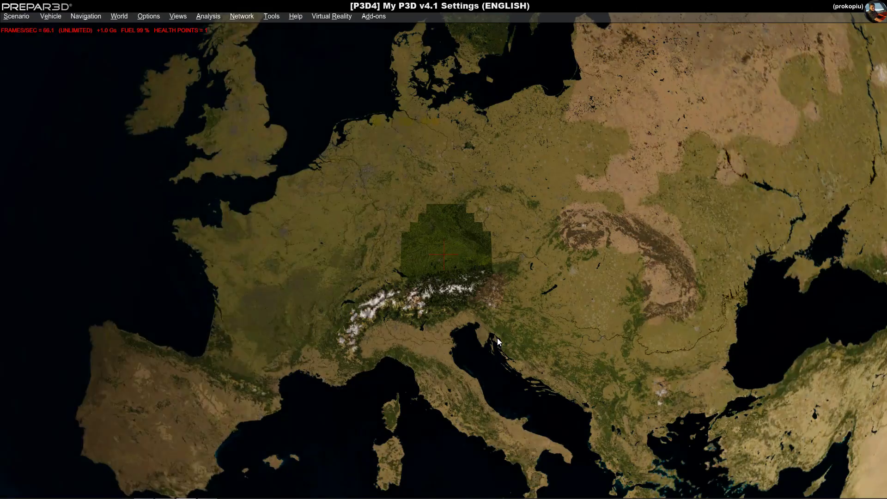
key("s")
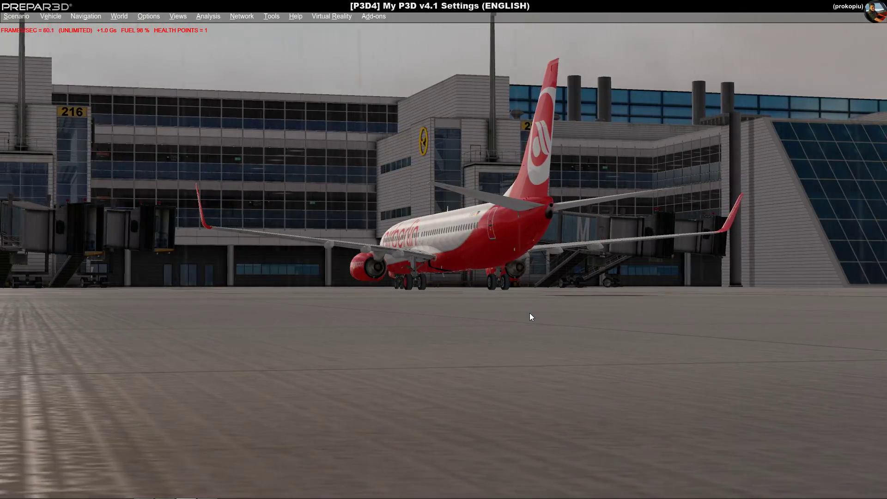
key("s")
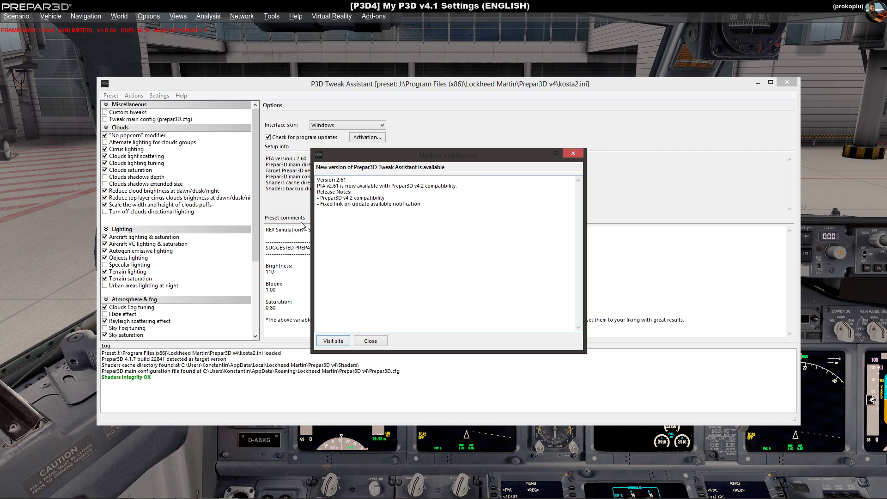
- In P3D Tweak Assistant, dismiss the update notification and review the Water saturation tweak with its comparison image
left_click_drag(336, 186, 422, 204)
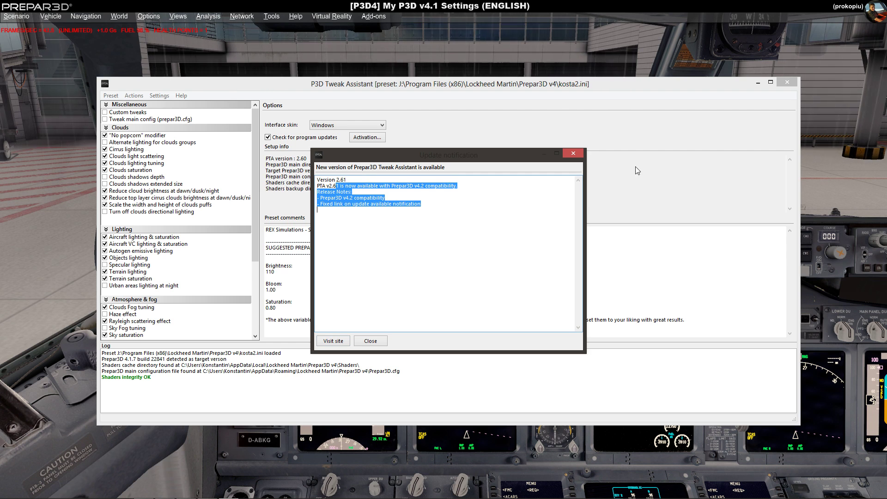
left_click(572, 153)
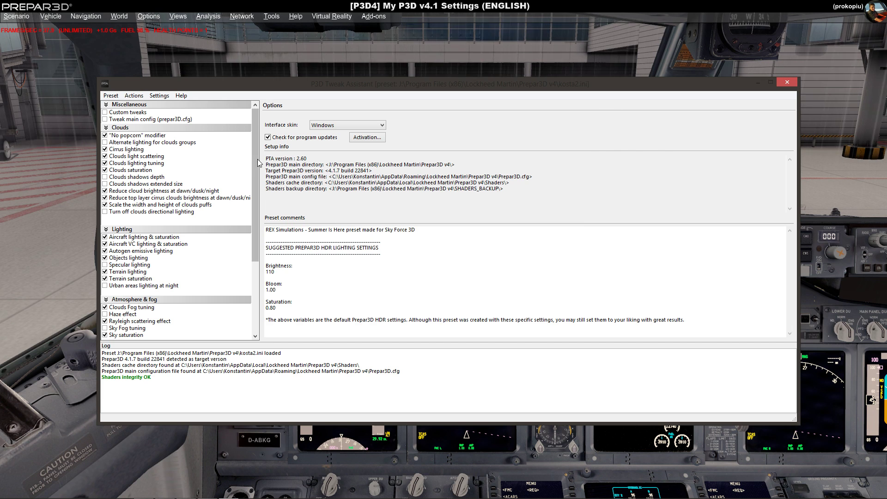
mouse_move(254, 159)
left_mouse_down()
mouse_move(265, 265)
mouse_move(254, 157)
left_mouse_up()
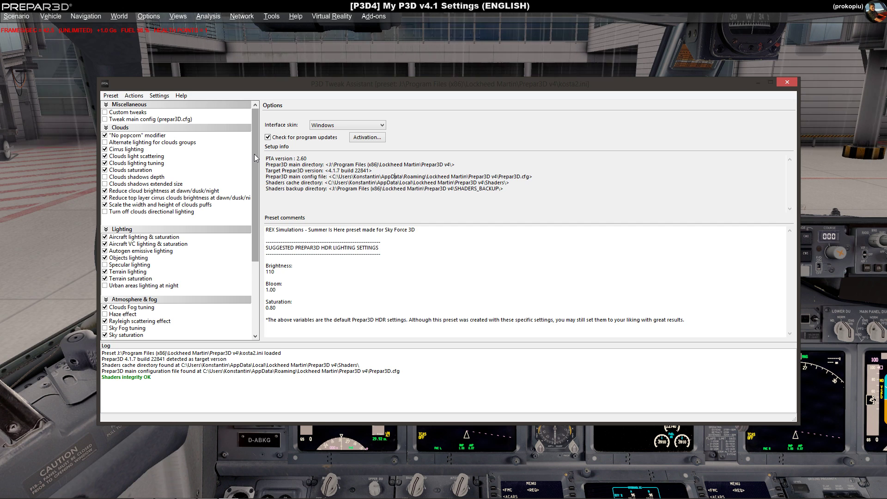
left_click_drag(256, 162, 244, 249)
left_click(135, 249)
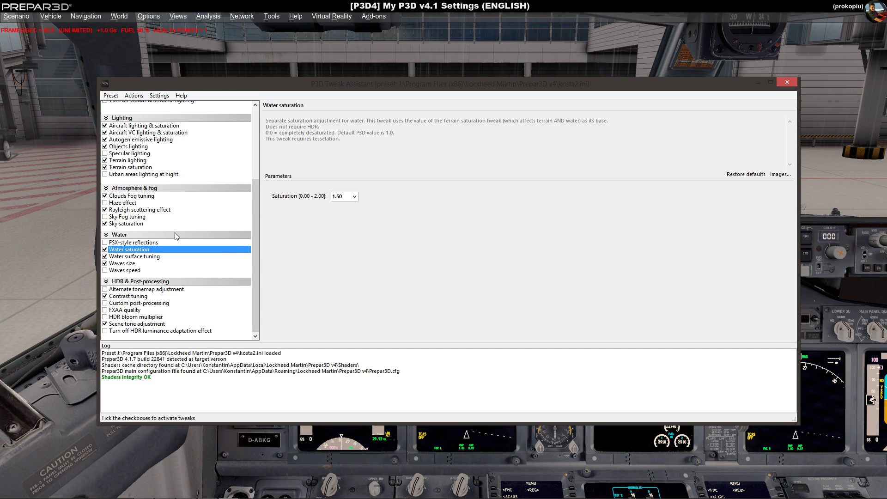
left_click(780, 174)
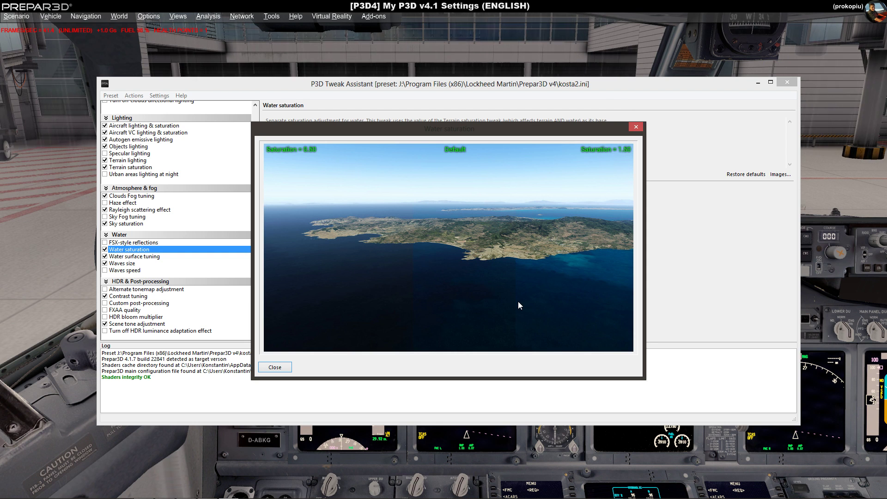
left_click(275, 367)
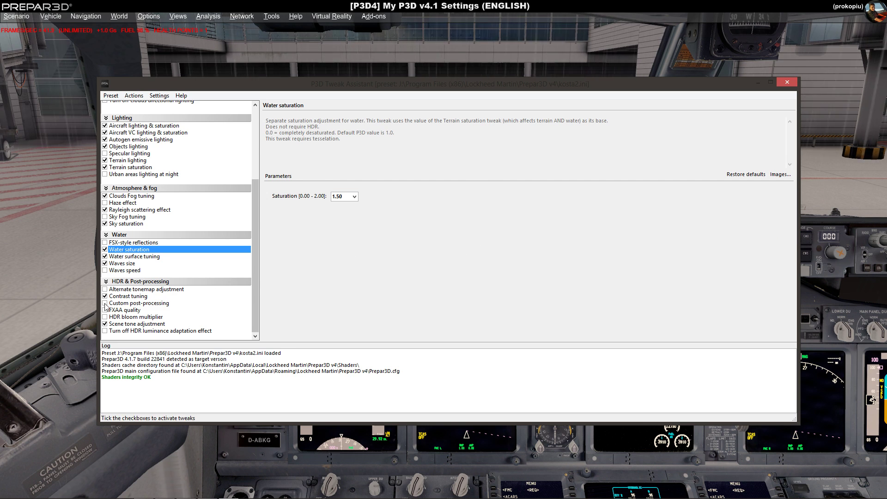
- Review the Contrast tuning and Scene tone adjustment parameters, and put the tweak window away to reveal the cockpit
left_click(126, 298)
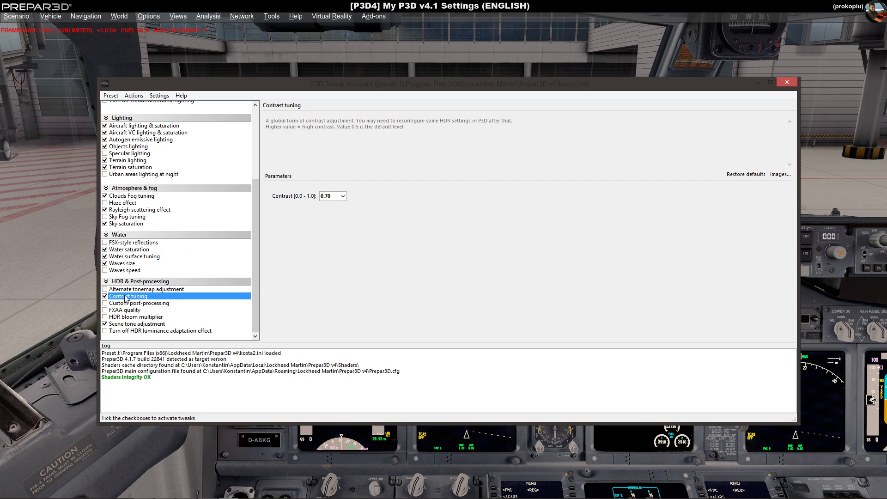
left_click(144, 325)
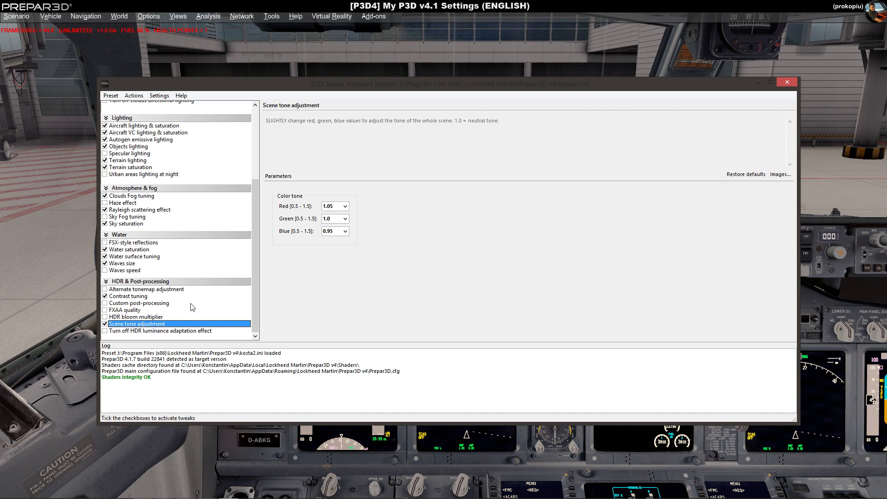
left_click_drag(265, 87, 305, 0)
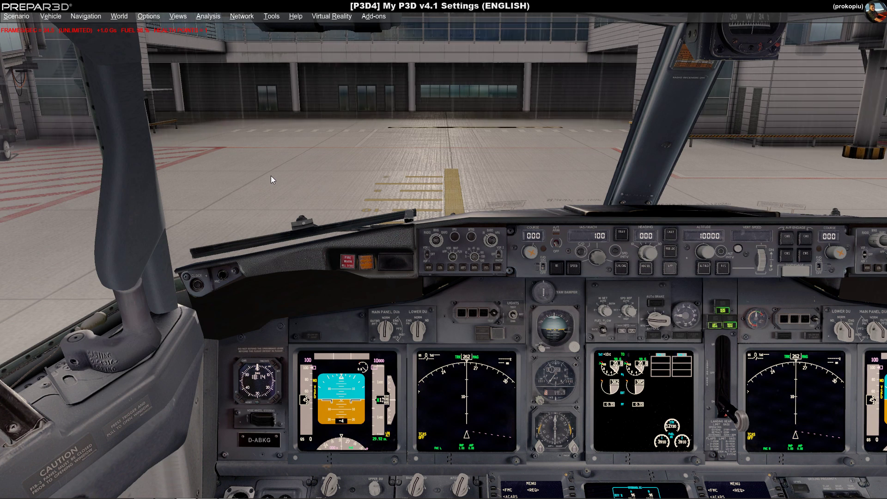
- Look across the cockpit from the captain's panel to the first officer's side window to examine the rain
middle_click(229, 167)
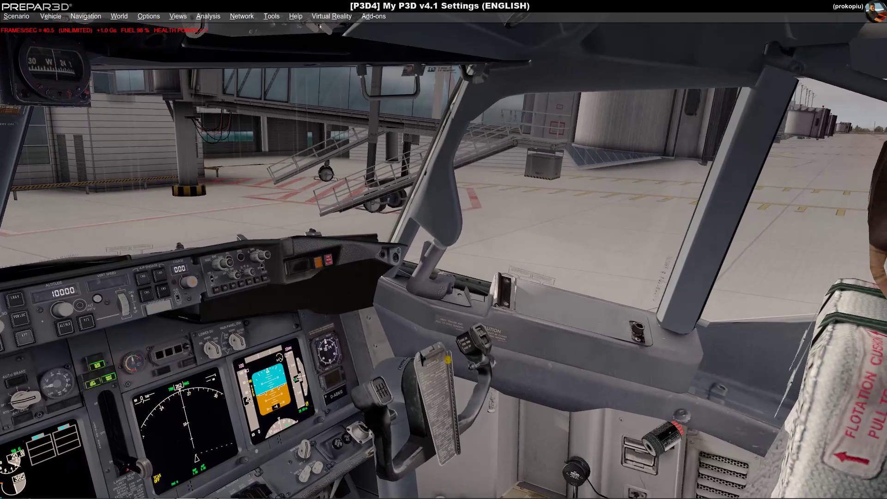
middle_click(267, 178)
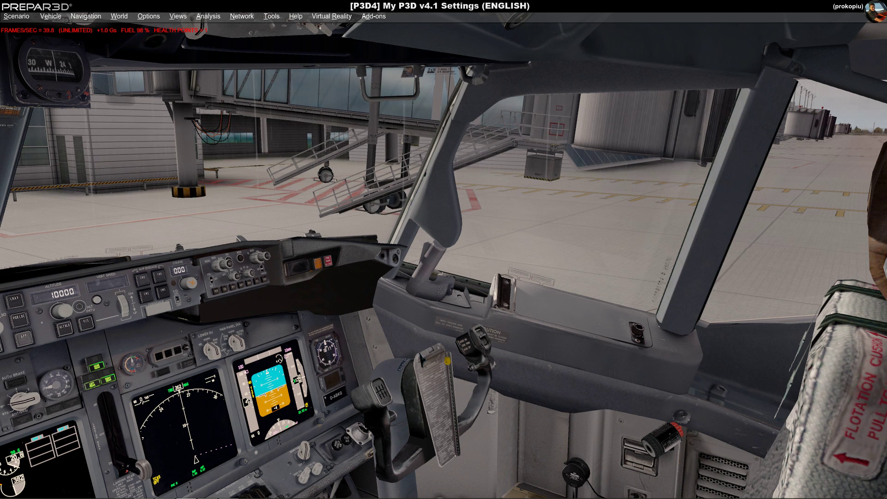
mouse_move(242, 486)
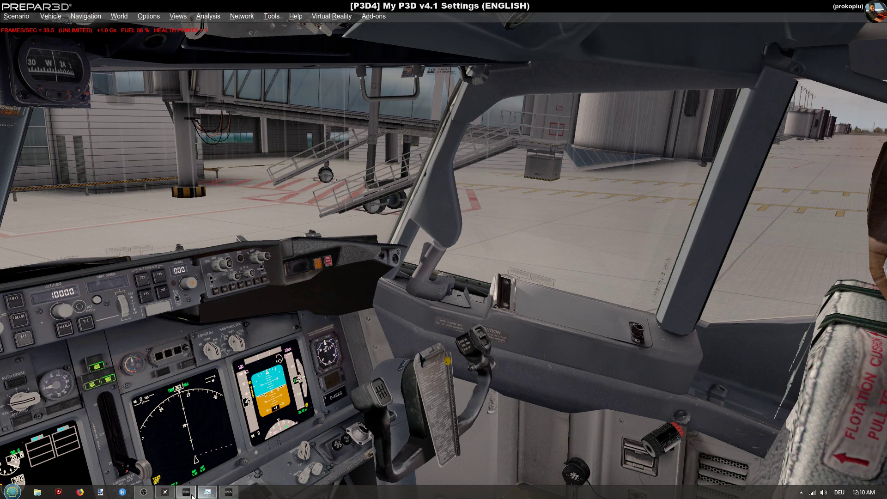